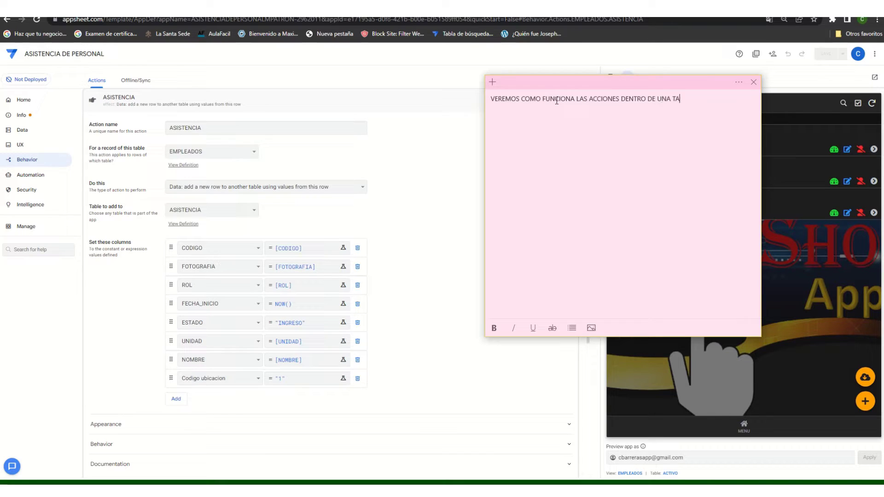
Step: Continue the note's opening sentence with "CAMBIAR LOS ESTADOS"
text(CAMBIR)
key(BackSpace)
text(AR LOS ESTA)
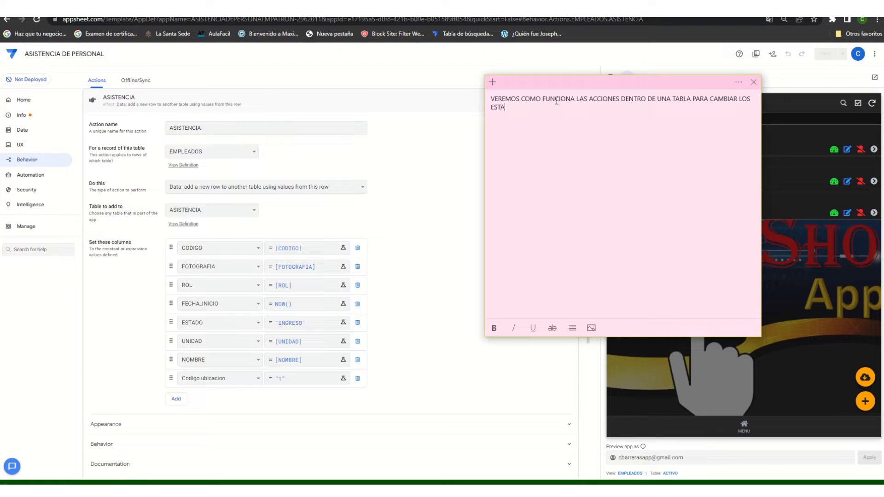
text(DOS)
Step: Look over the app's list of actions in AppSheet, then switch to the EMPLEADOS sheet of the Crontol de asistencia spreadsheet
click(121, 112)
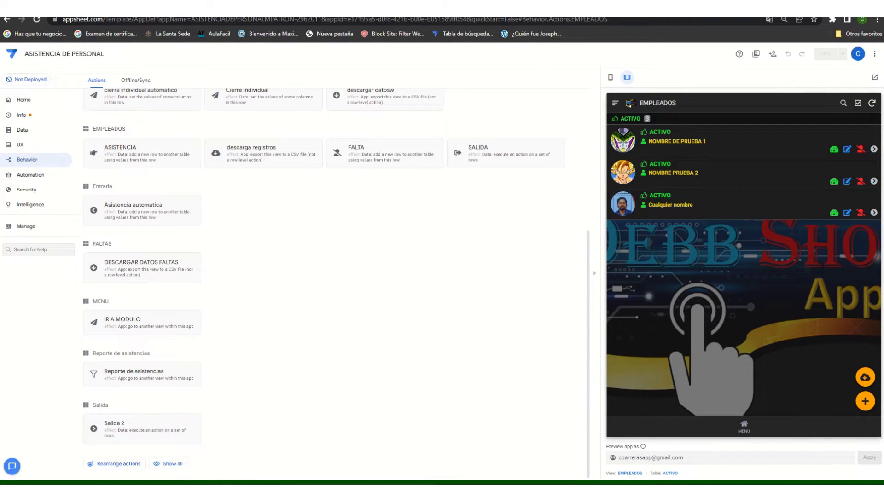
key(alt+Tab)
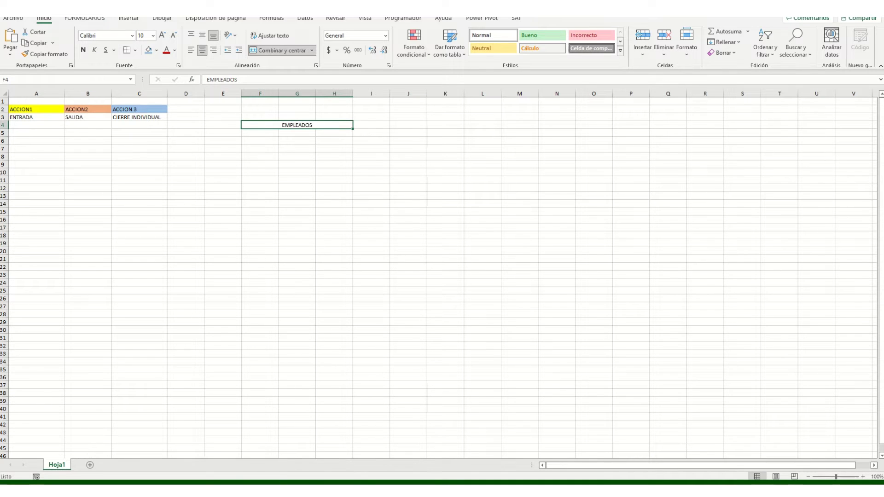
key(alt+Tab)
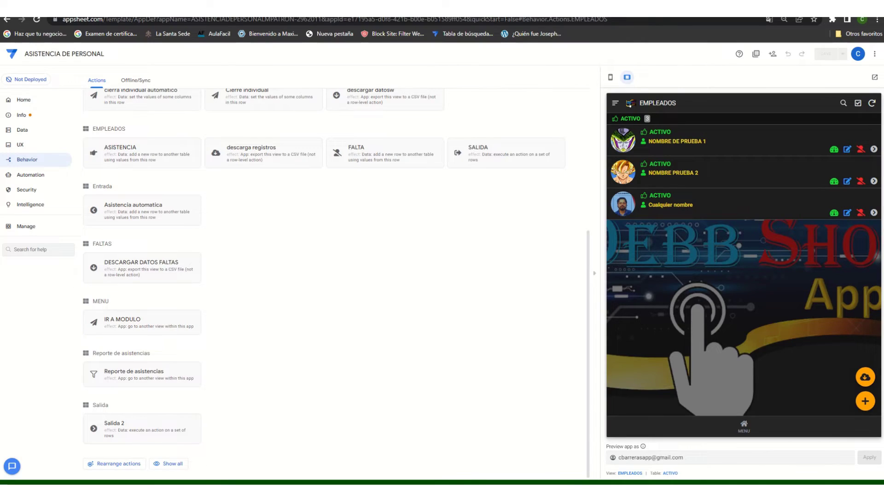
key(alt+Tab)
click(84, 474)
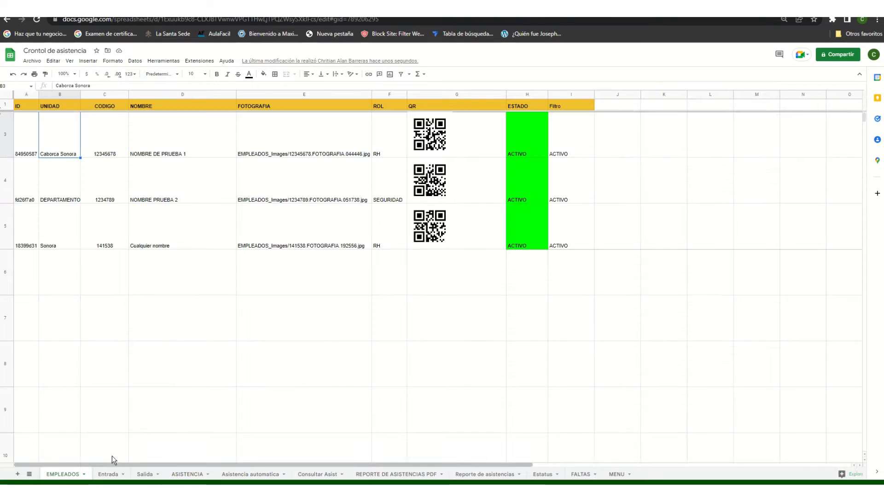
click(213, 385)
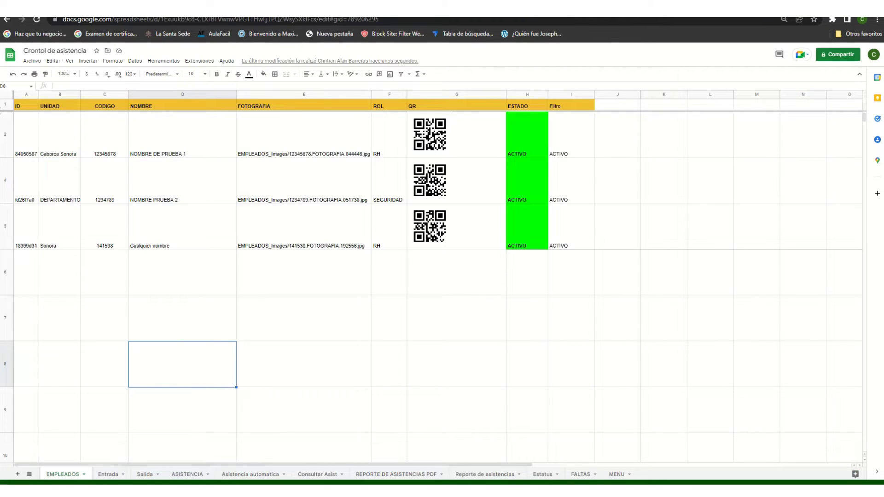
Step: Add the line "PRIMERO LAS TABLAS QUE UTILIZAREMOS SON LAS SIGUIENTES" to the sticky note
key(alt+Tab)
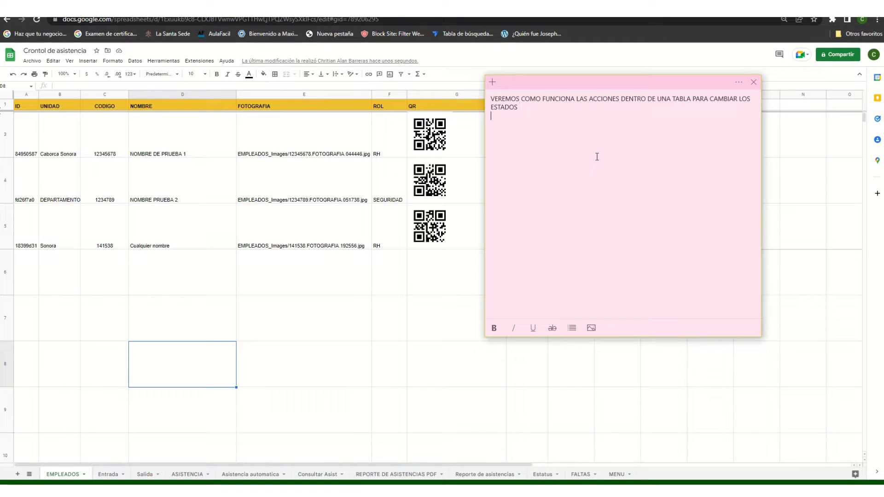
text(PRIMERO LAS TABLAS QUE UTILIZA)
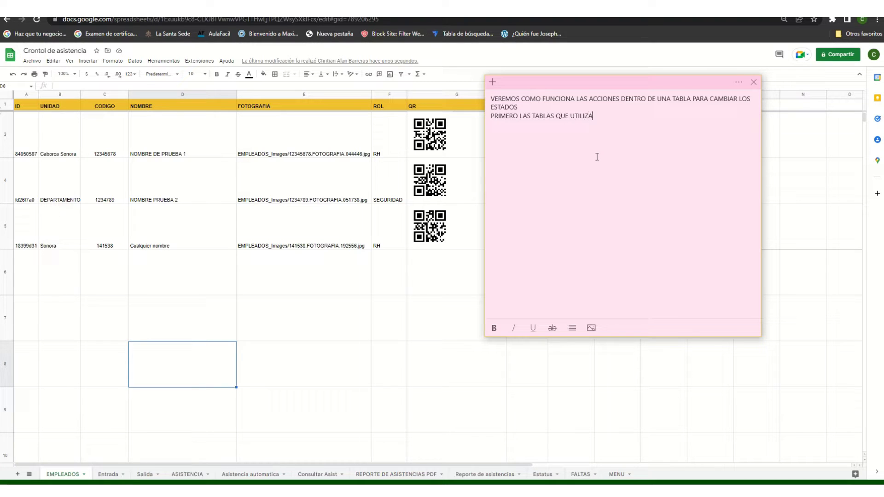
text(REMOS SON LAS SIGUIENTES  TA)
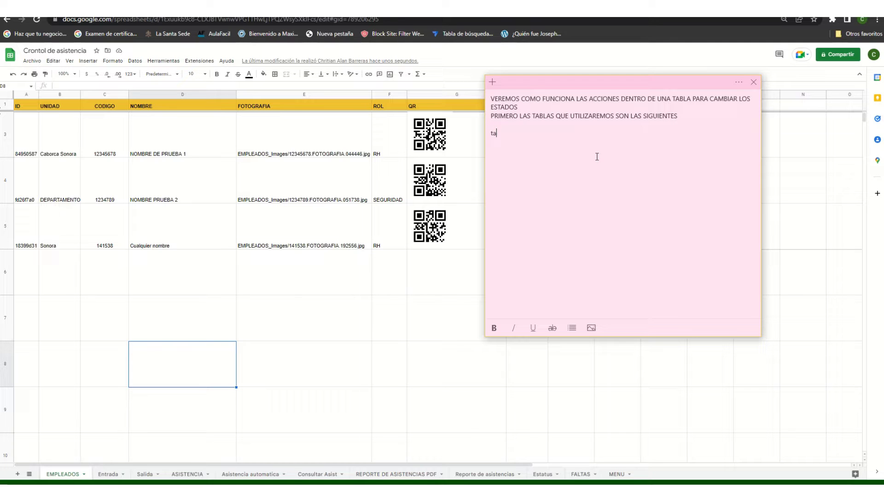
Step: List "TABLA : EMPLEADOS" and "TABLA : ASISTENCIA" on separate lines of the note
key(BackSpace)
key(BackSpace)
text(TABLA )
text(:  EMPLEA)
text(DOS )
text(TABLA )
text(: aSIST)
key(BackSpace)
key(BackSpace)
key(BackSpace)
key(BackSpace)
key(BackSpace)
text(ASISTENCIA)
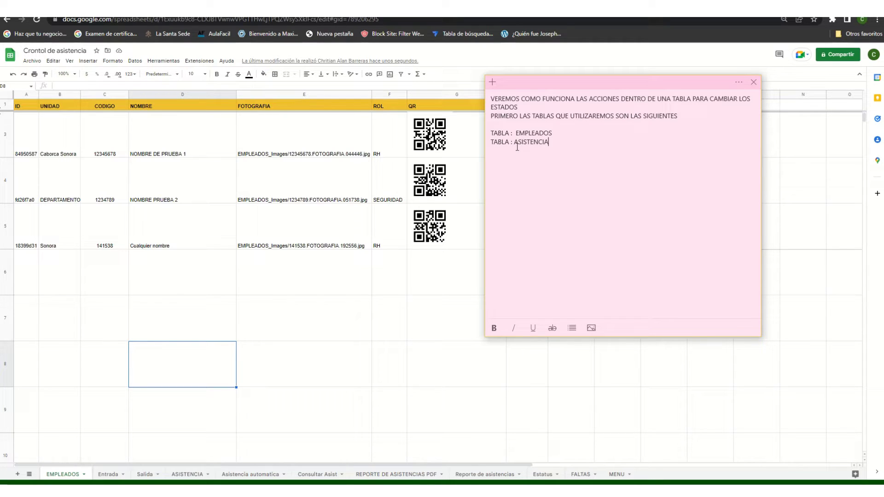
click(515, 133)
key(BackSpace)
click(514, 143)
click(556, 144)
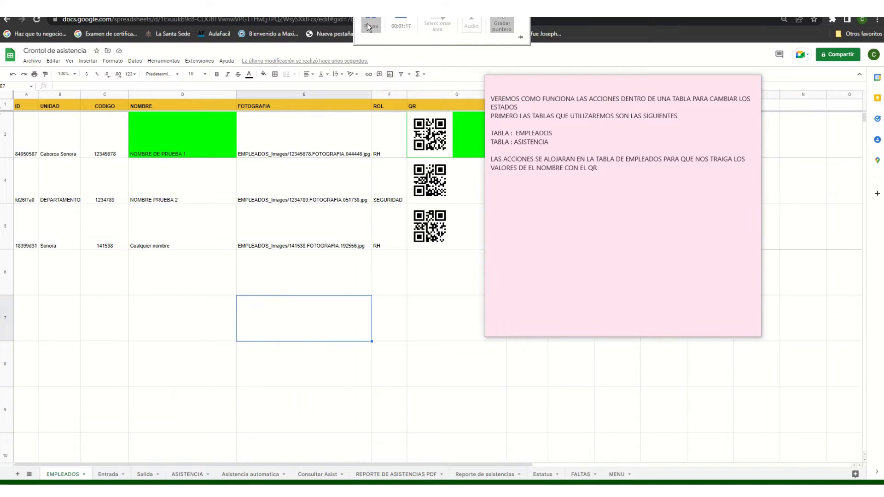
Step: Review the note's paragraph about where the actions are stored against the first employee's QR cell in the EMPLEADOS sheet
click(511, 158)
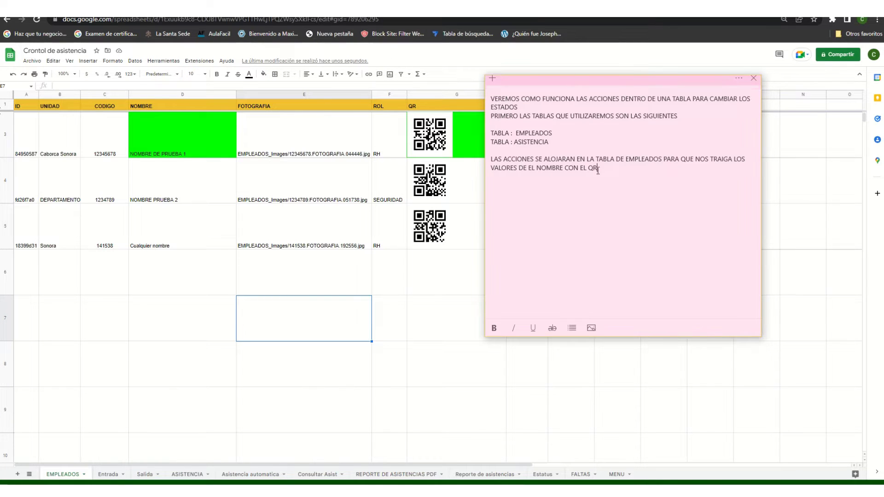
triple_click(511, 158)
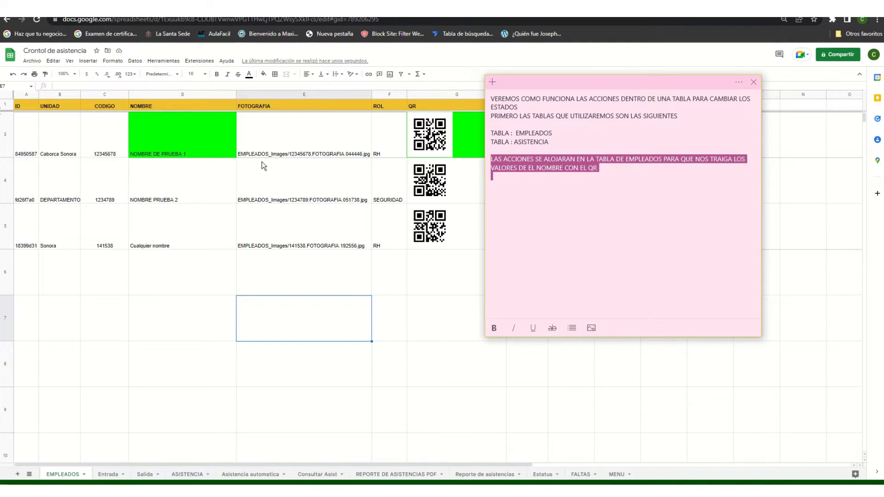
click(247, 144)
click(463, 136)
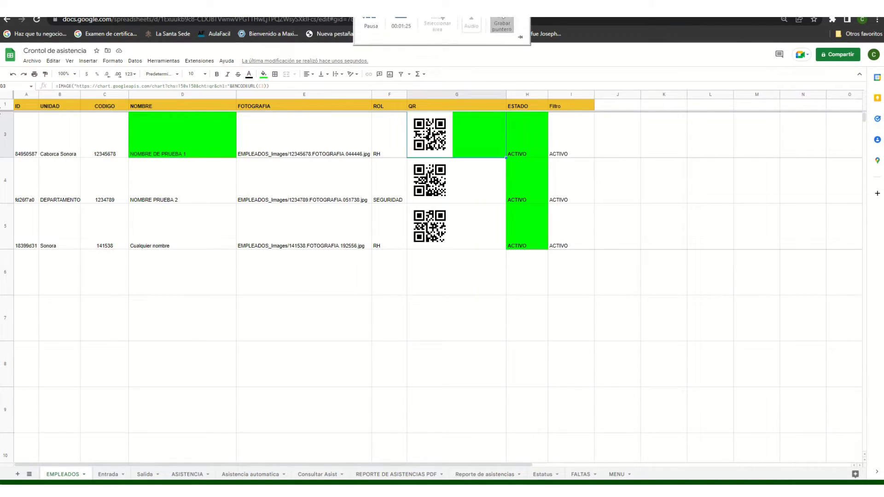
click(304, 318)
key(alt+Tab)
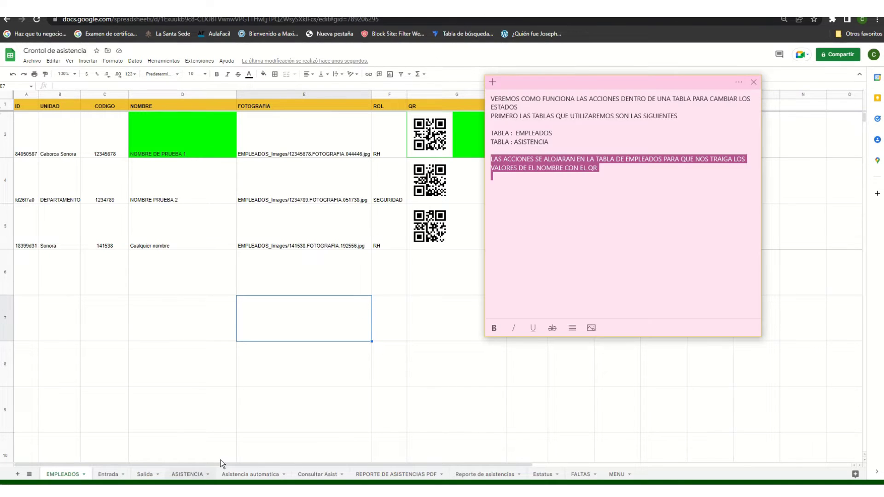
Step: Open the ASISTENCIA sheet and start a new note paragraph reading "EN LA TABLA ASISTENCIA ALOJARA EL NOMBRE"
click(609, 171)
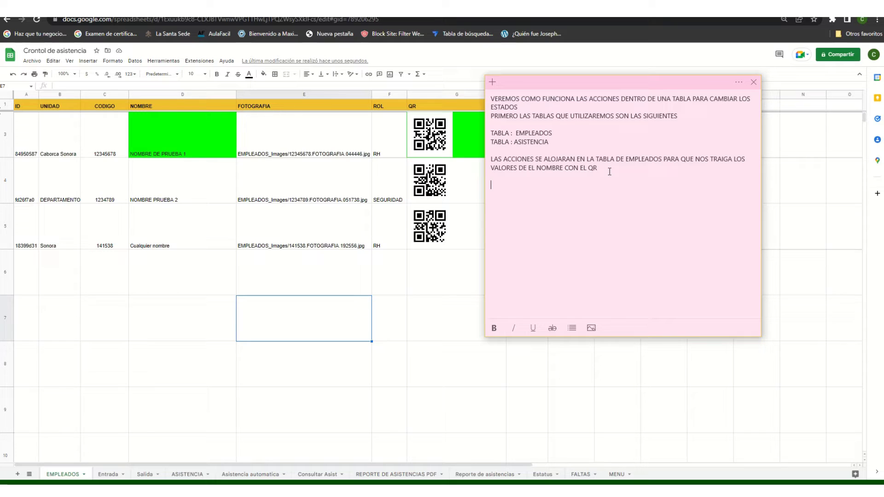
click(187, 475)
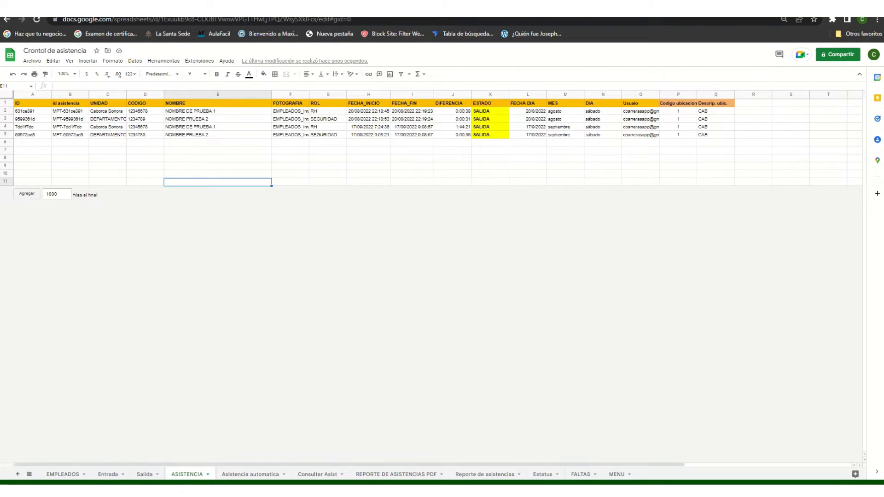
key(alt+Tab)
key(Return)
key(Return)
text(EN LA)
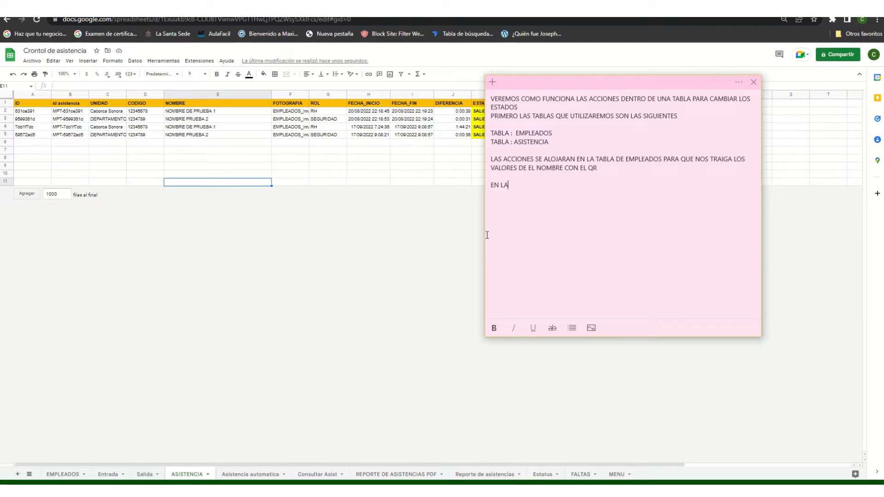
text( TABLA ASISTENCIA ALOJARA EL NOMBRE)
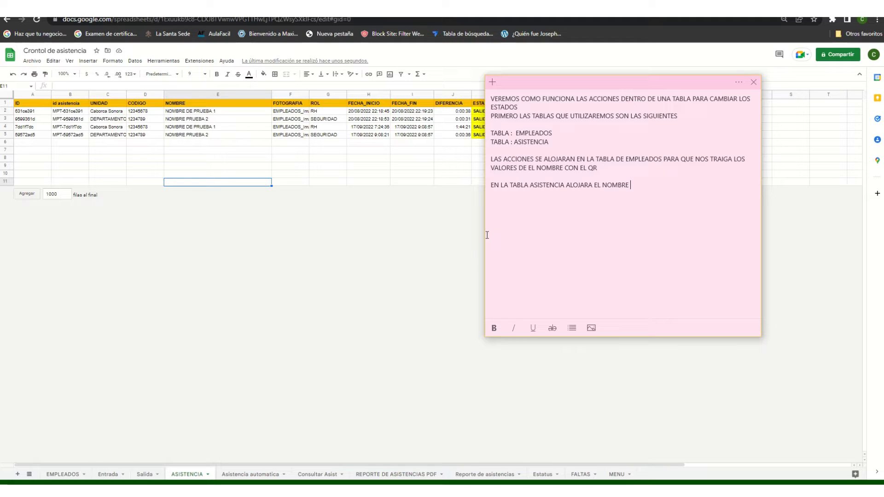
Step: Continue the note sentence with "Y LOS CAMPOS QUE SELECCIONEMOS PARA QUE NOS DE LA ENTRADA POR EJEMPLO"
text(Y LA E)
key(BackSpace)
key(BackSpace)
key(BackSpace)
key(BackSpace)
key(BackSpace)
key(BackSpace)
text(Y LOSCAM)
key(BackSpace)
key(BackSpace)
key(BackSpace)
text(CAMPOS QUE SELECCIONEMOS)
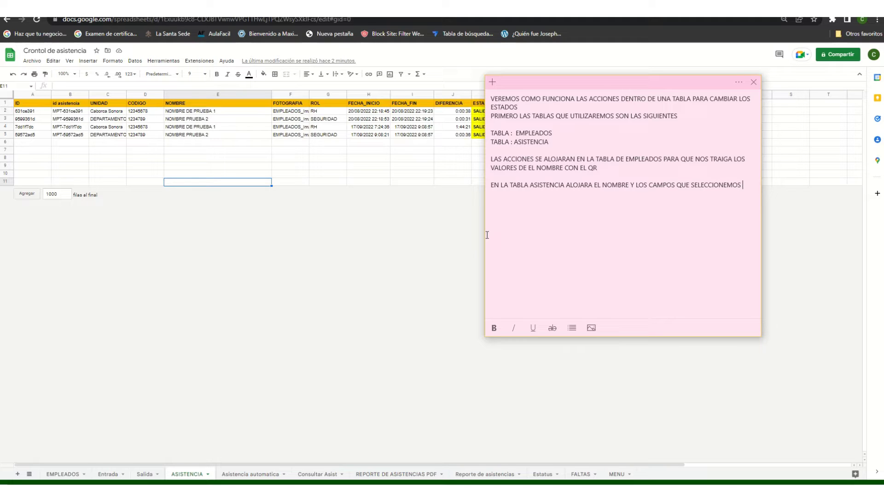
text(PARA QUE NOS DE LA ENTRADA POR E)
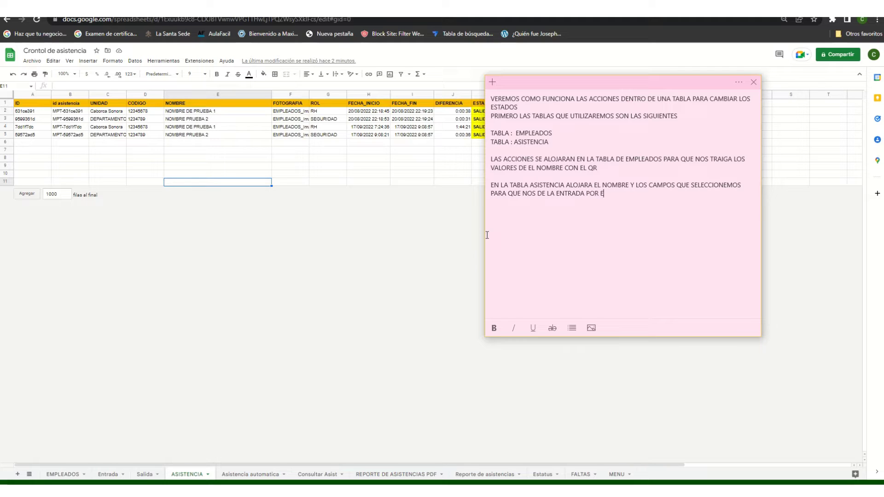
text(JEMPLO)
Step: Examine the id asistencia, UNIDAD, CODIGO and NOMBRE cells of the first record in the ASISTENCIA sheet
click(406, 168)
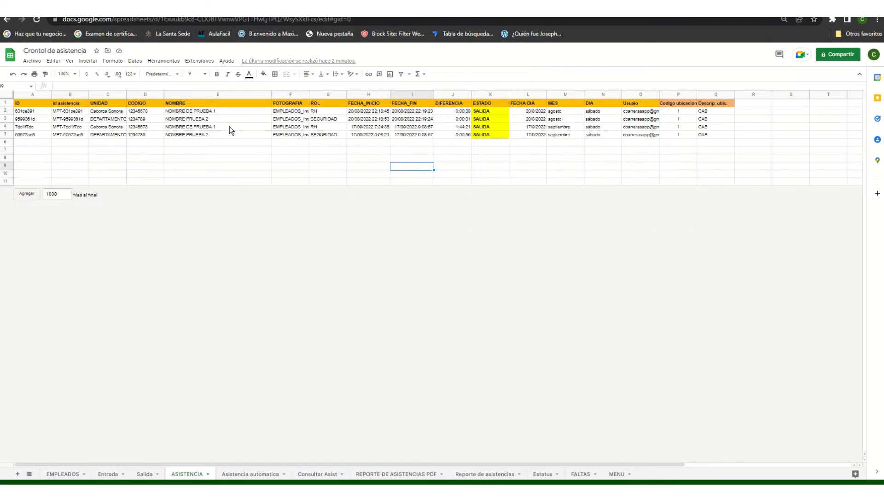
click(76, 112)
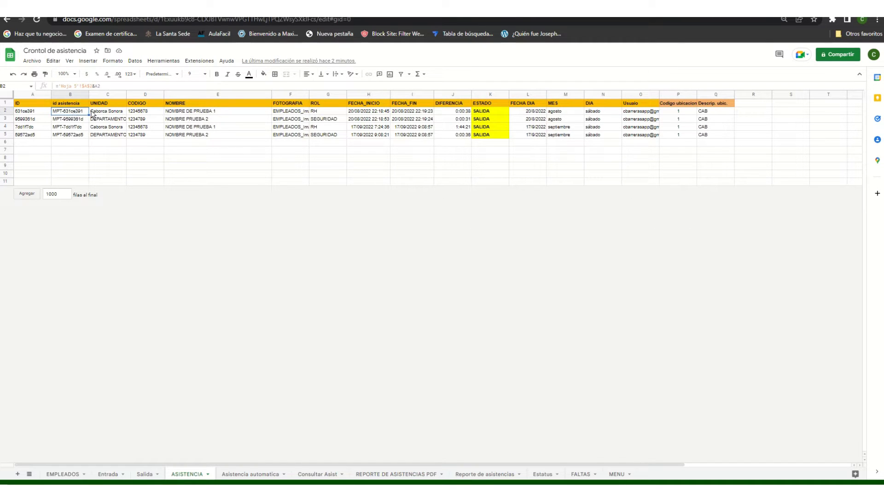
click(94, 113)
click(141, 113)
click(191, 112)
Step: Switch to AppSheet, register attendance for the employee "Cualquier nombre" in the app preview, and return to the ASISTENCIA sheet
click(80, 14)
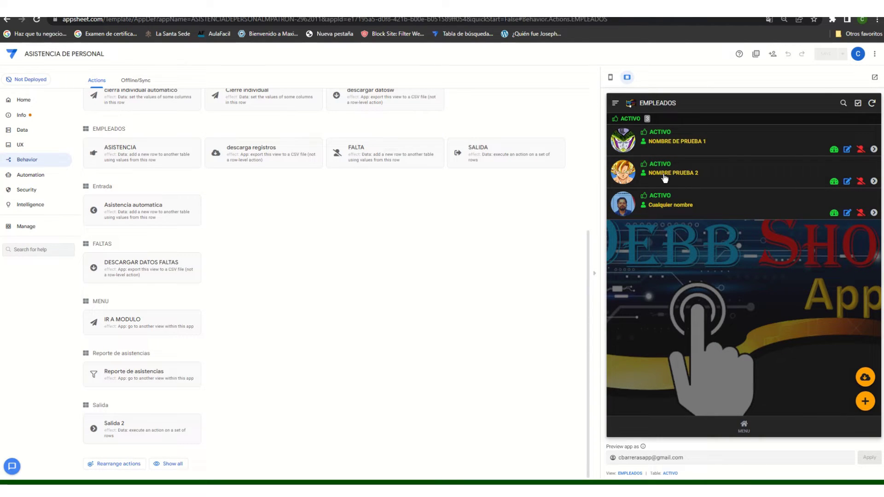
click(833, 213)
click(318, 9)
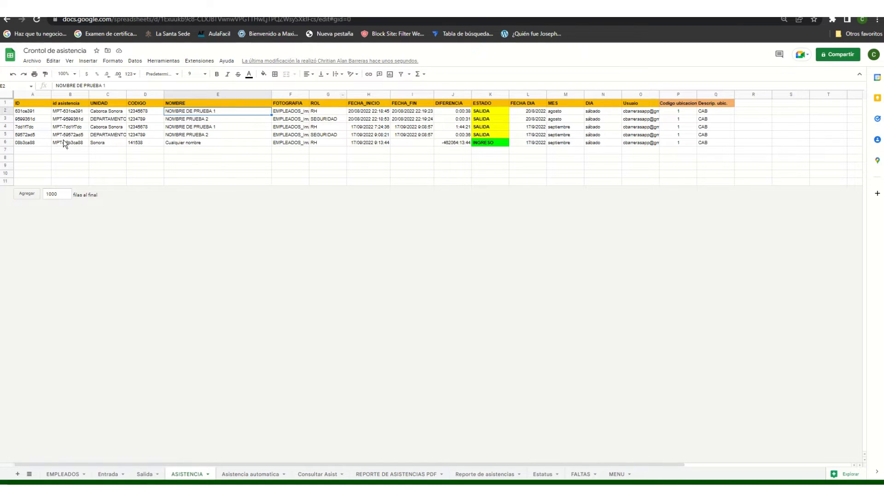
Step: Fill row 6 of the ASISTENCIA sheet with green and select its FECHA_FIN and DIFERENCIA cells
click(6, 142)
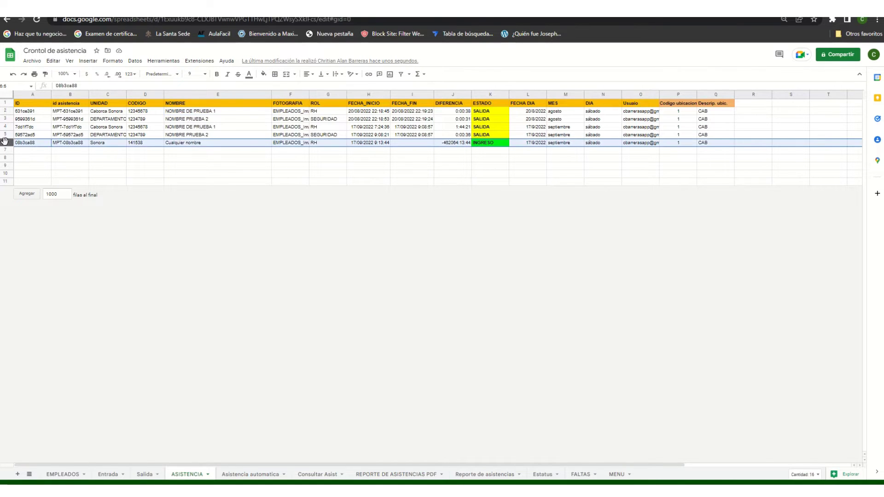
click(265, 75)
click(300, 147)
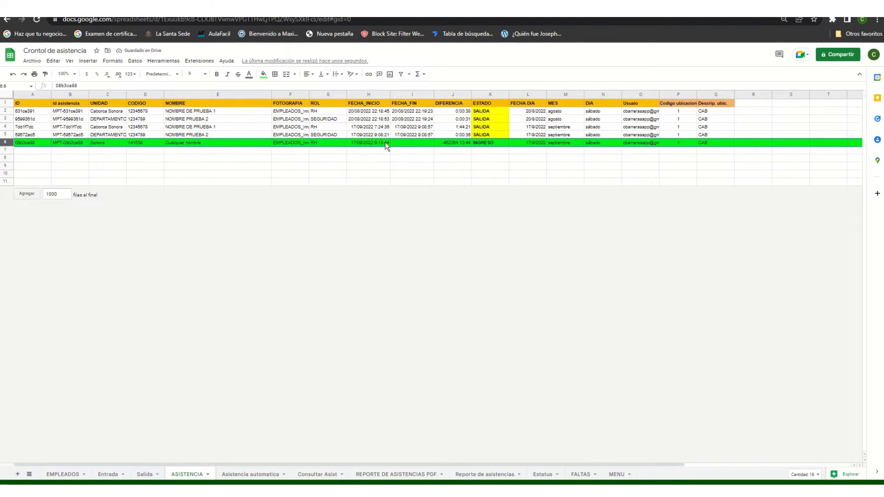
click(402, 142)
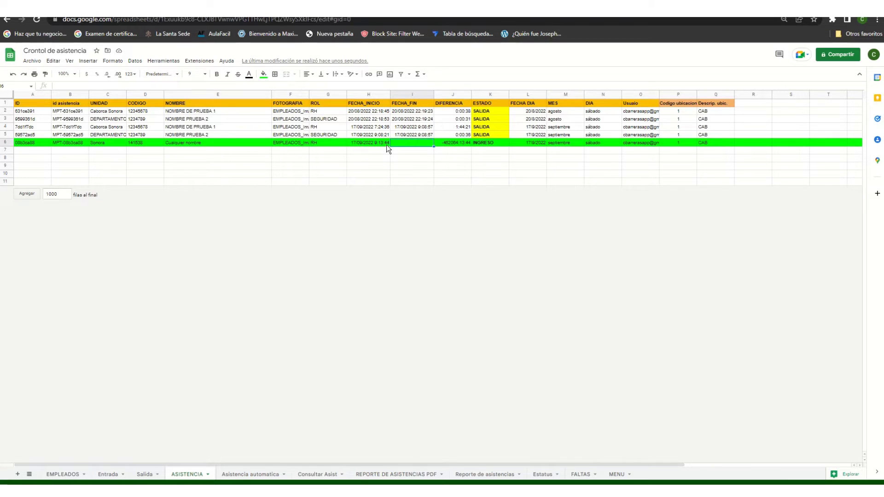
drag(451, 143, 417, 142)
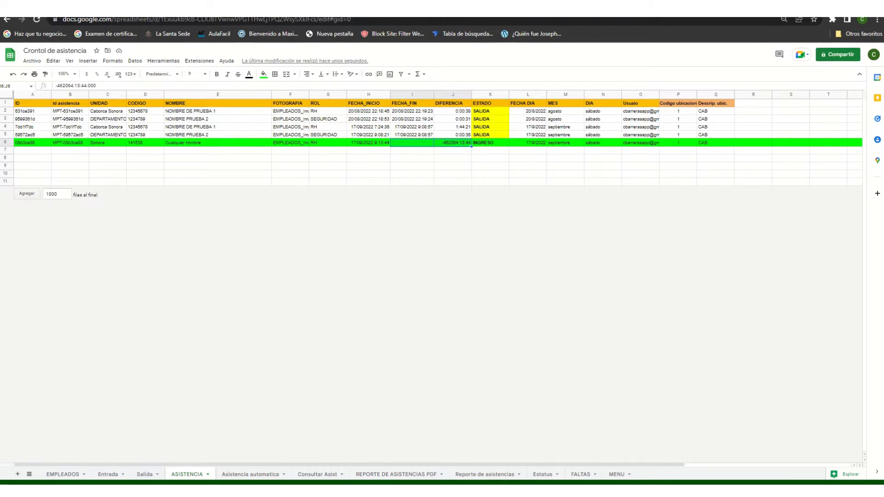
Step: Move the sticky note below the attendance records and add "EN LA ASISTENCIA NOS VALIDA CASI TODOS LOS CAMPOS SOLO" on a new line
key(alt+Tab)
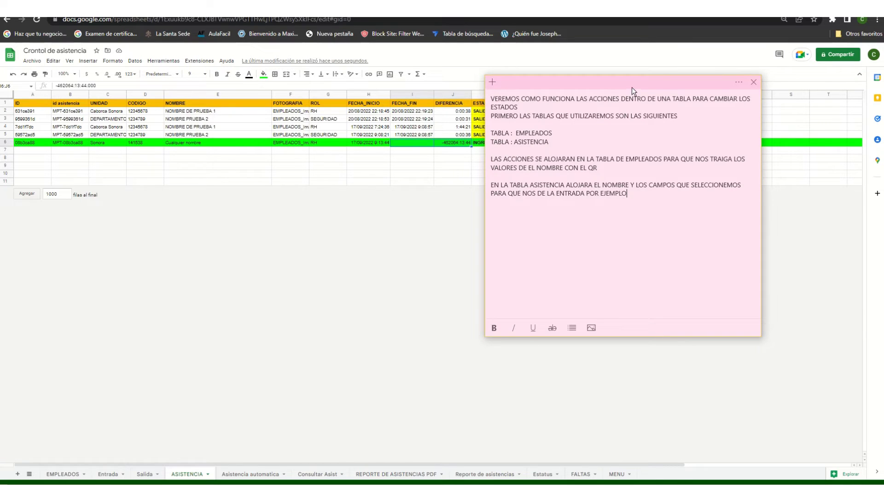
drag(631, 87, 661, 194)
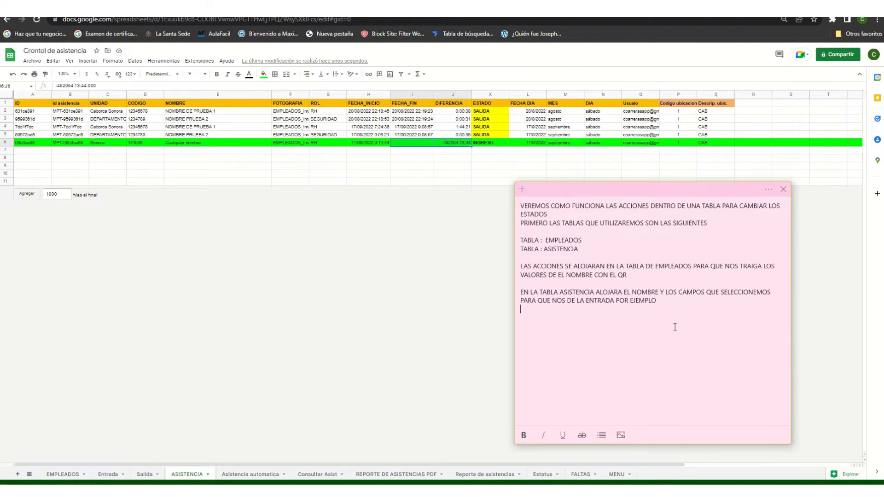
text(ES)
key(BackSpace)
text(N LA ASISTENCIA NOS VALIDA CASI )
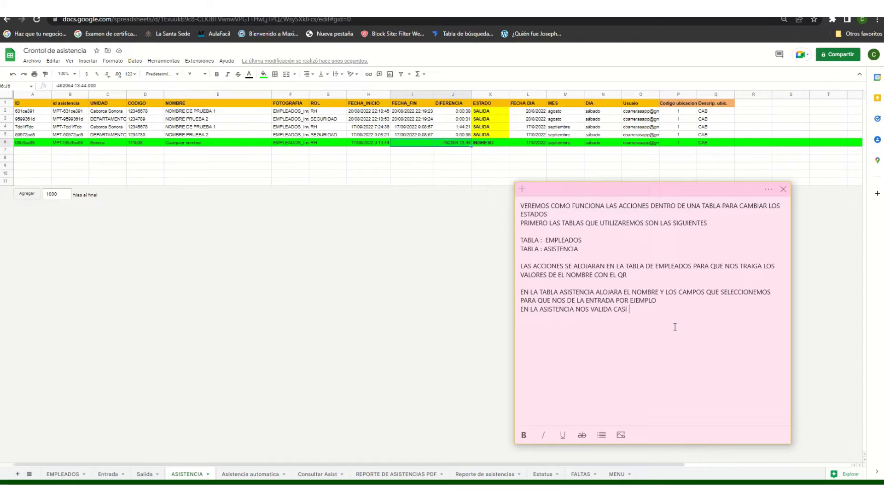
text(TODOS LOS CAMPOS SOLO PALTA)
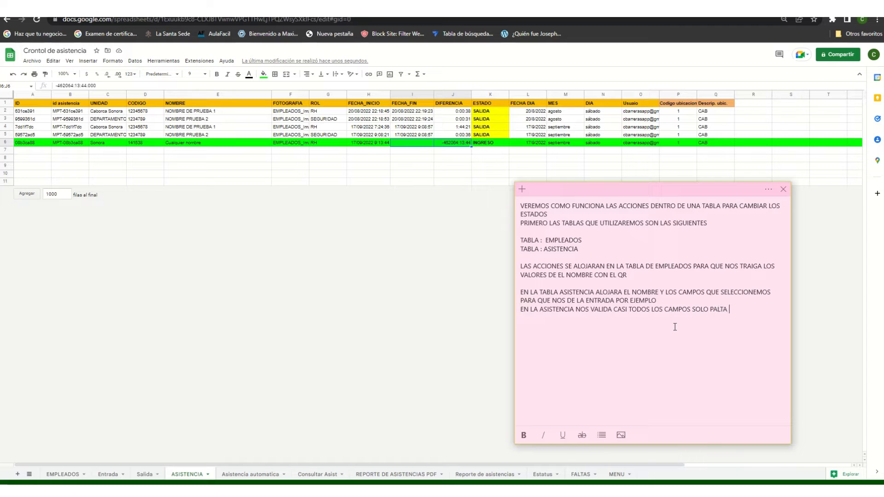
Step: Finish the note's last sentence with "FALTA LA FECHA FIN Y LA DIFERENCIA VEAMOS COMO FUNCIONA ESTO"
key(BackSpace)
key(BackSpace)
key(BackSpace)
key(BackSpace)
key(BackSpace)
key(BackSpace)
text(FALTA LA FECHA FIN Y LA DIFERE)
key(BackSpace)
key(BackSpace)
text(FERENCIA )
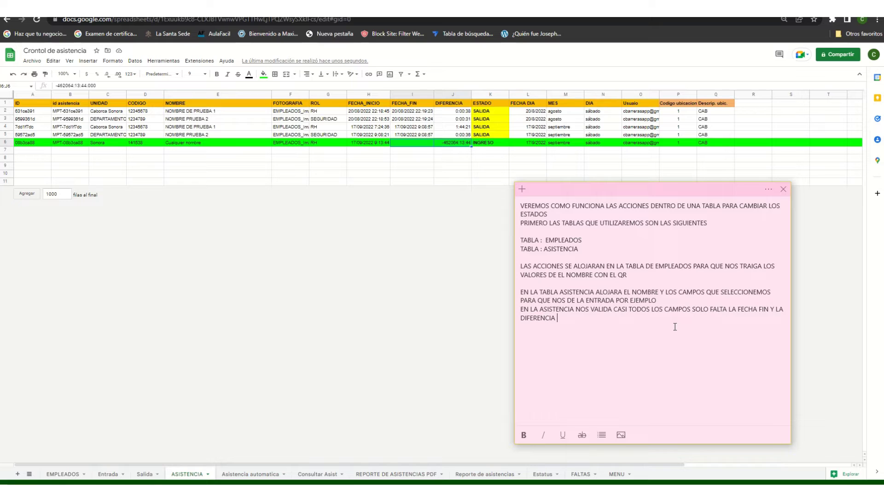
text(VEAMOS COMO FUNCIONA ESTO)
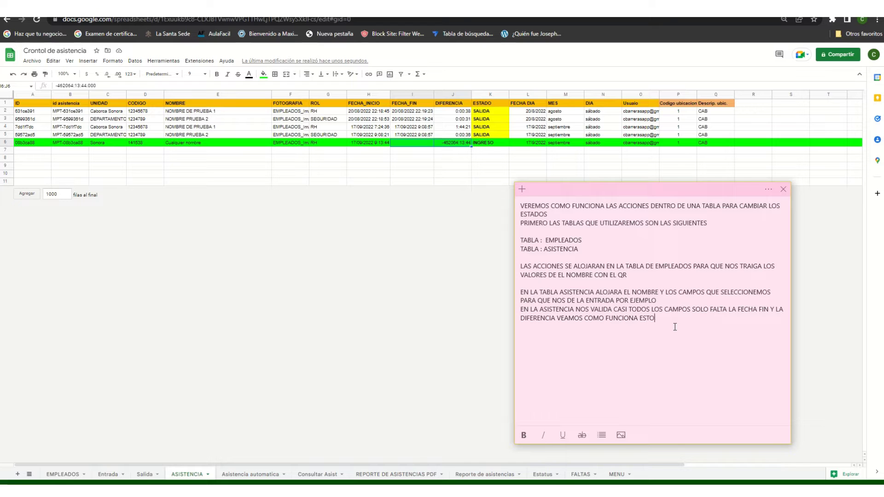
Step: Switch to the AppSheet actions list and clear all the text from the sticky note
key(alt+Tab)
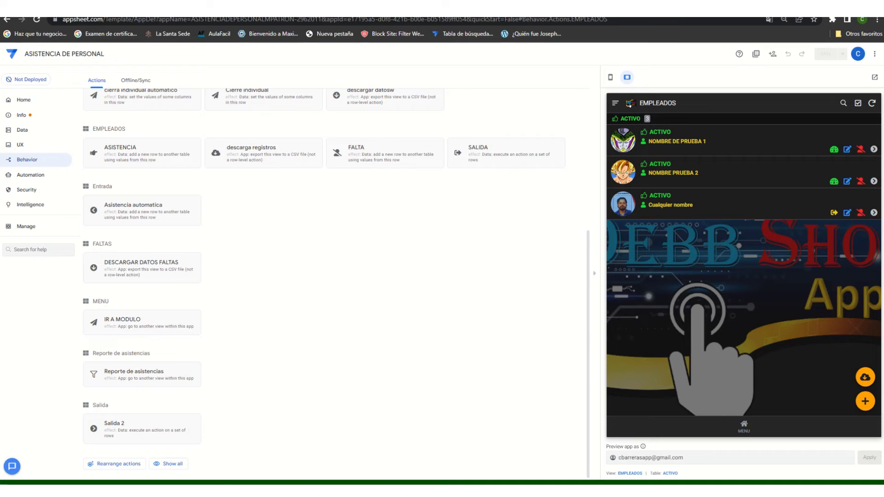
scroll(311, 318, up, 4)
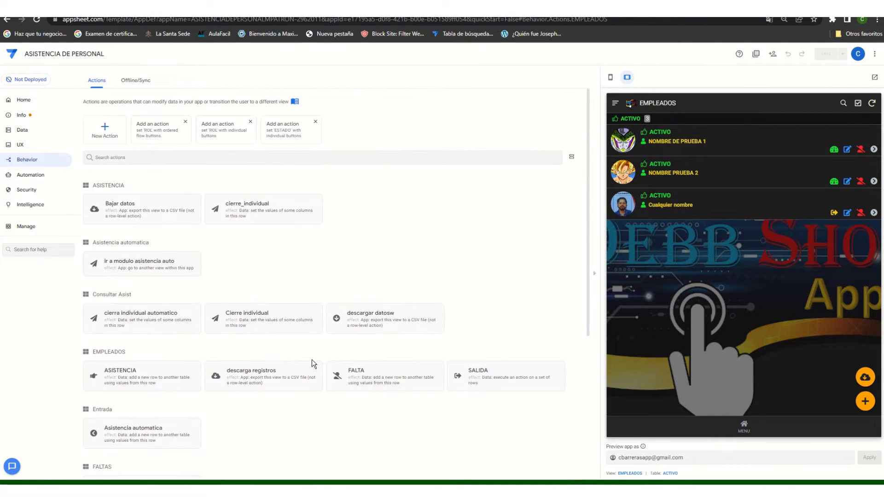
scroll(330, 433, down, 1)
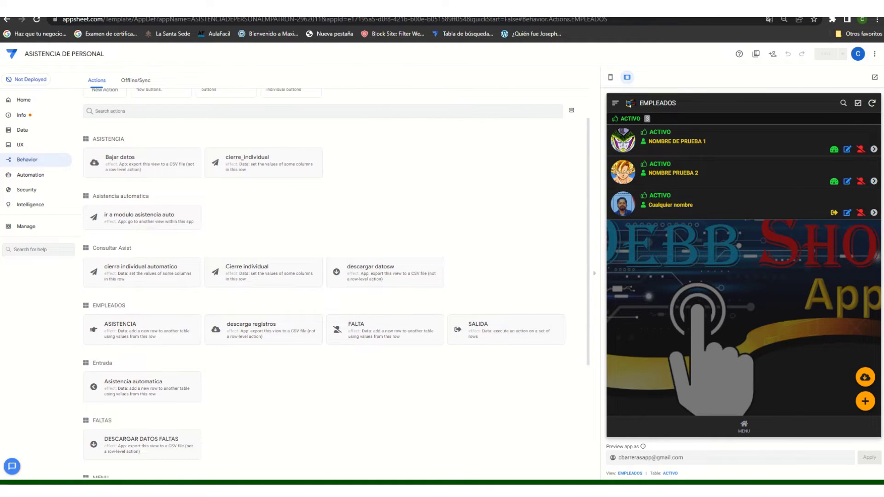
key(alt+Tab)
drag(521, 328, 514, 202)
key(BackSpace)
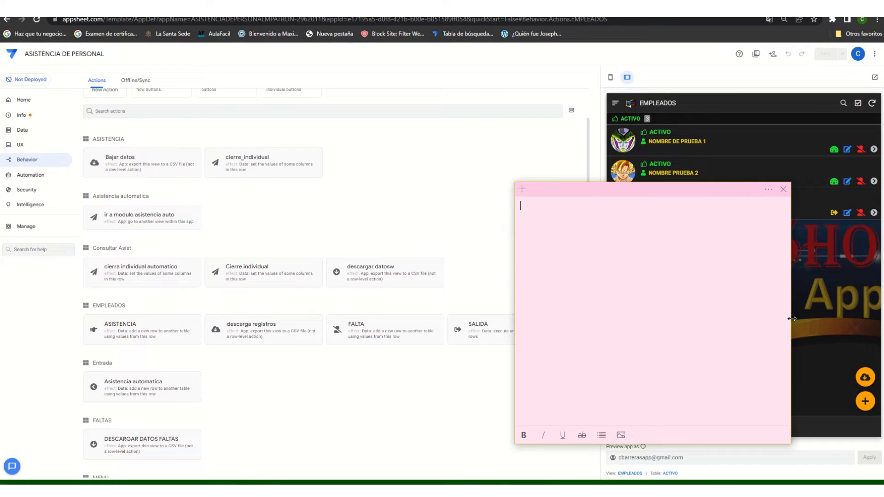
Step: Write "ACCIONES A CREAR" in the sticky note, with "UNA QUE SE LLAME ASISTENCIA" on the line below
text(ACCIONES A C)
text(REAR )
text(EN)
key(BackSpace)
text(UNA QUE SE)
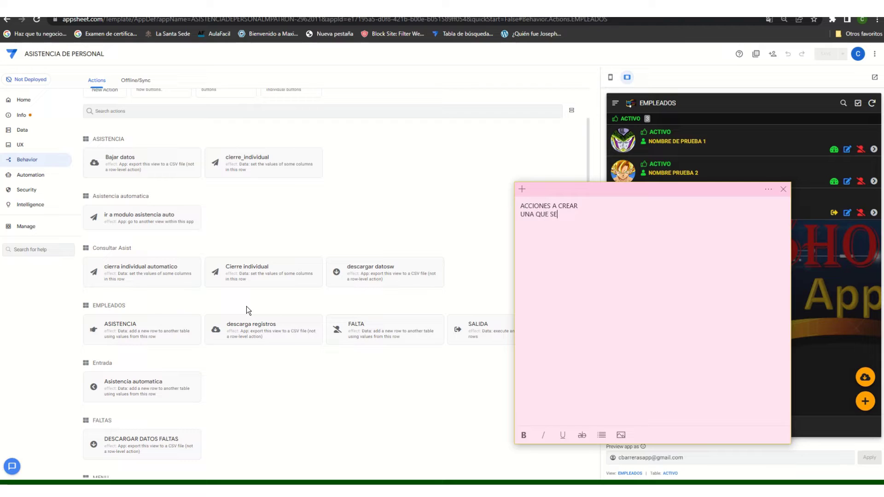
text( LLAME ASISTENCIA)
Step: Open the ASISTENCIA action of the EMPLEADOS table and translate the page into Spanish
click(157, 334)
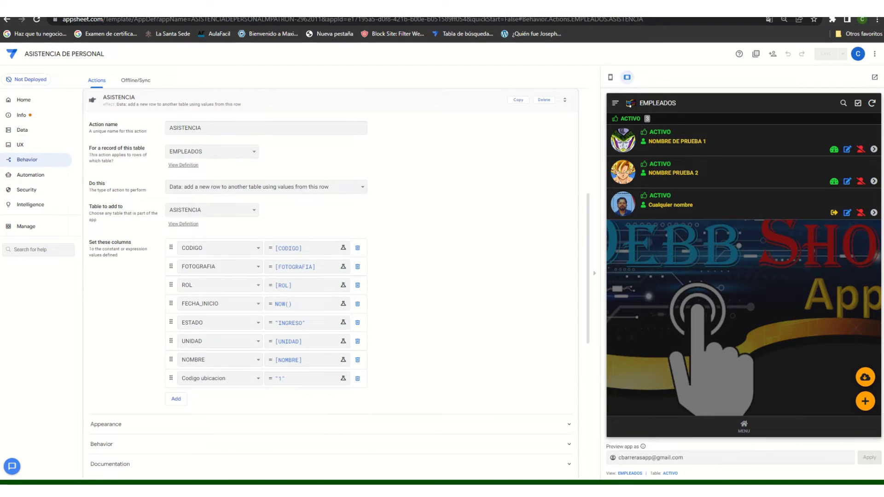
key(alt+Tab)
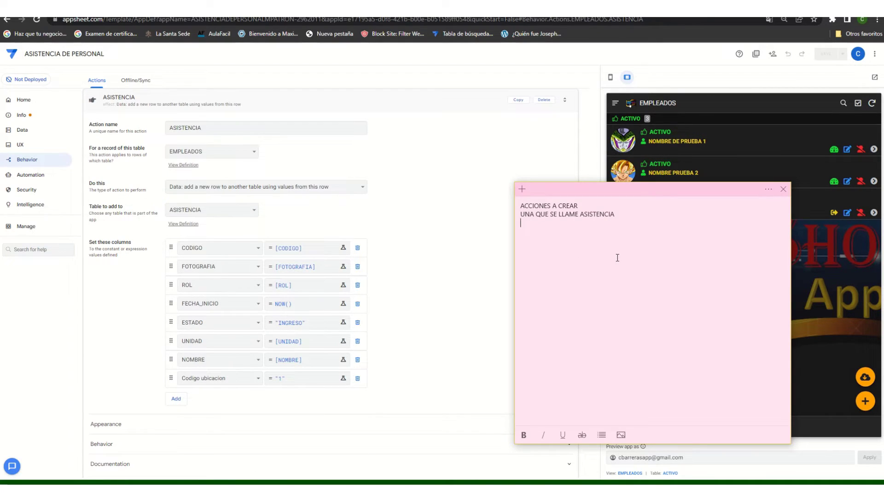
click(769, 20)
click(722, 37)
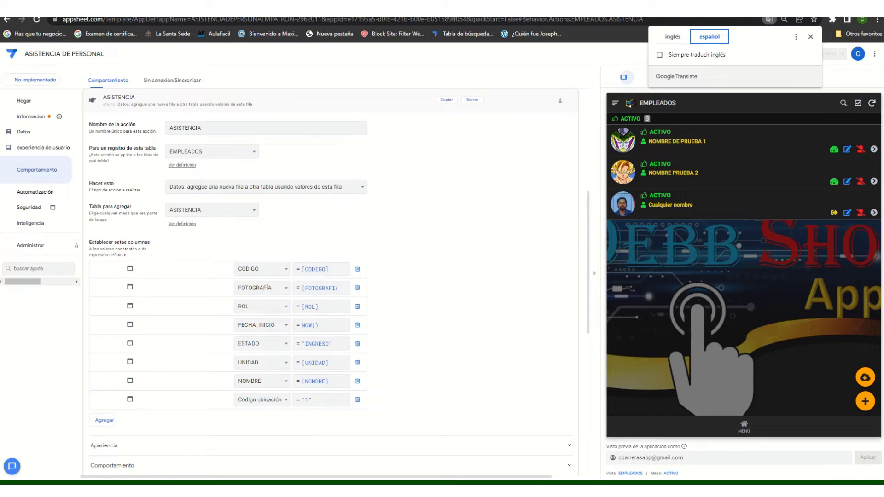
Step: Add "EL NOMBRE DE LA ACCION PUEDE SER COMO USTEDES LA QUIERAN IDENTIFICAR" to the sticky note after a blank line
key(alt+Tab)
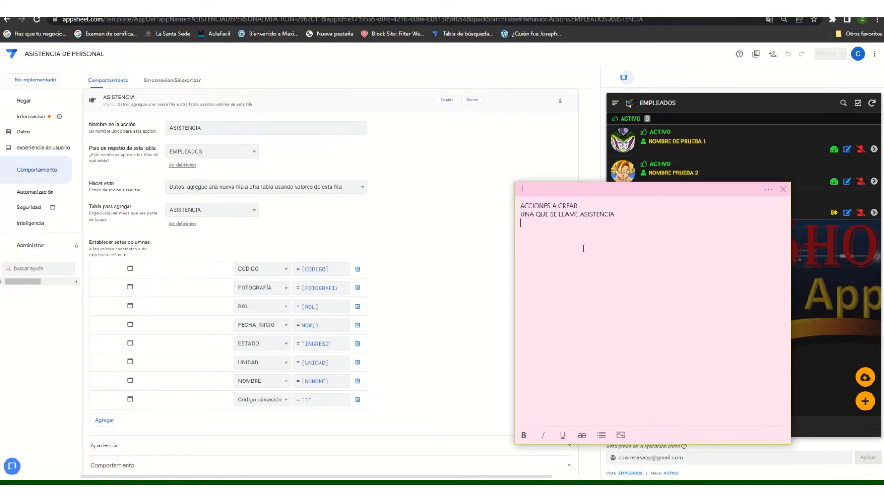
text(EL NOMBRE DE LA ACICON)
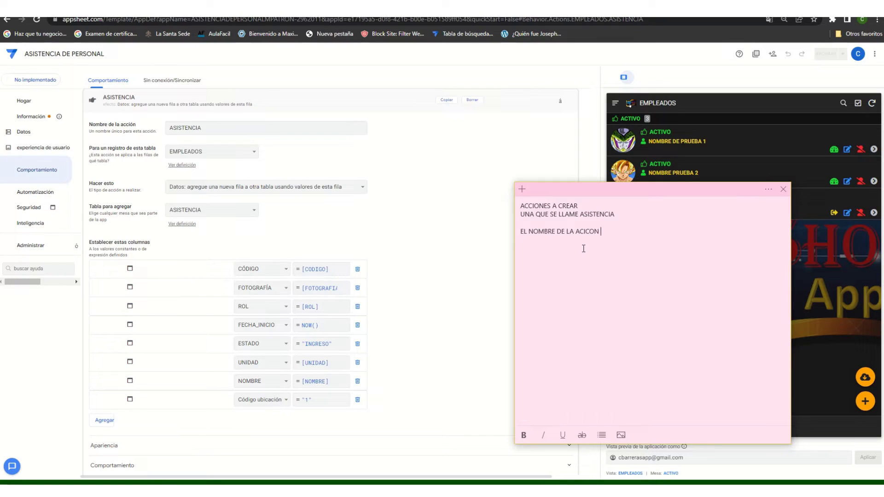
key(BackSpace)
key(BackSpace)
key(BackSpace)
key(BackSpace)
key(BackSpace)
text(CION PUEDES)
key(BackSpace)
text(SER COMO USTEDES L)
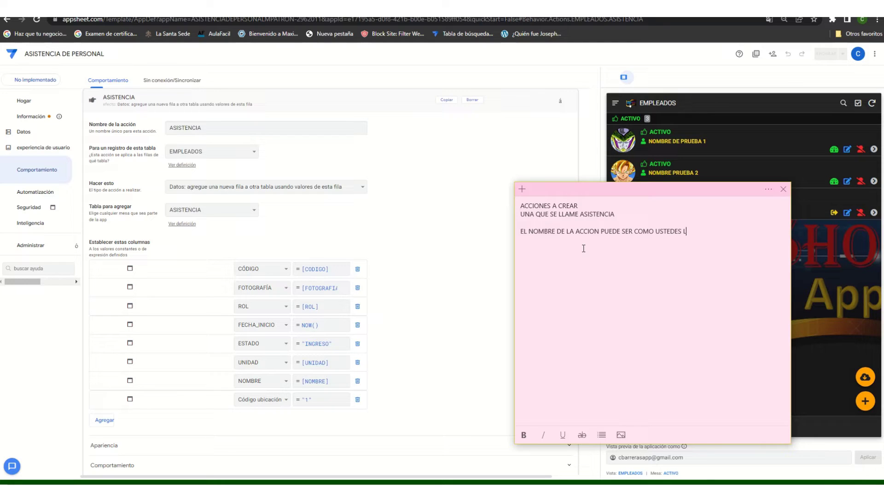
text(A QUIERAN IDENTIFICAR)
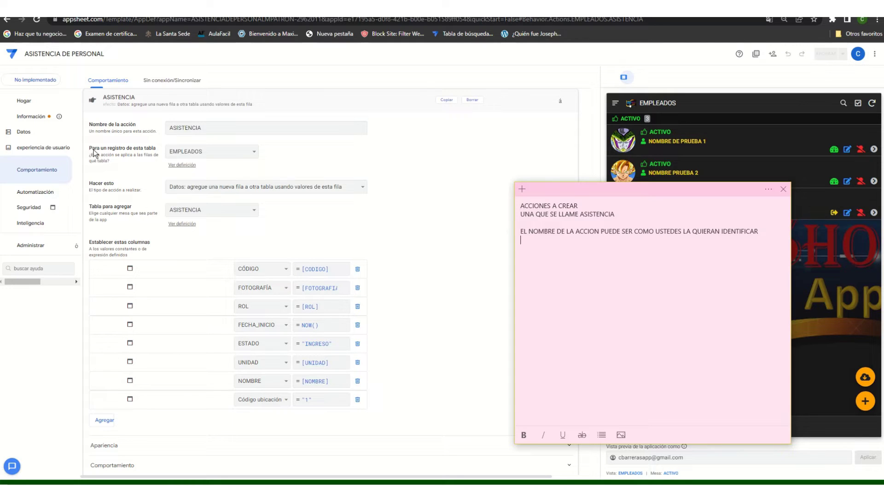
Step: Copy the action's label "Para un registro de esta tabla" into the sticky note on a new line
drag(90, 149, 157, 156)
key(ctrl+c)
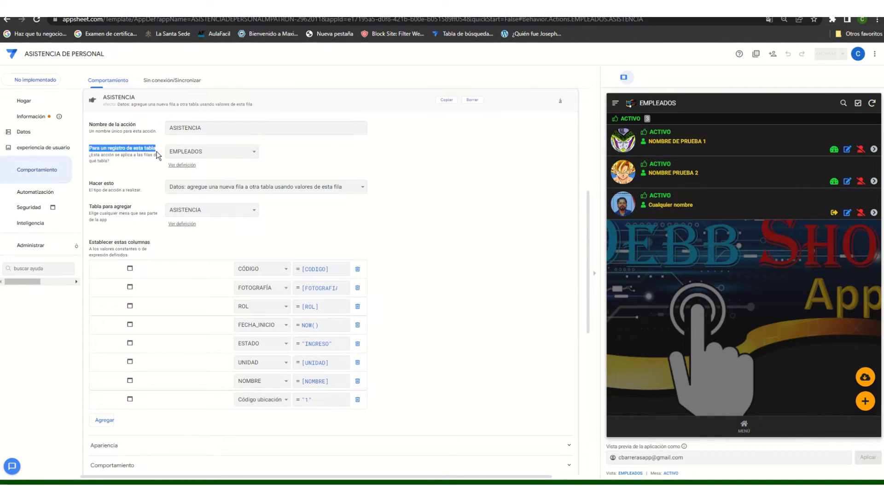
click(188, 475)
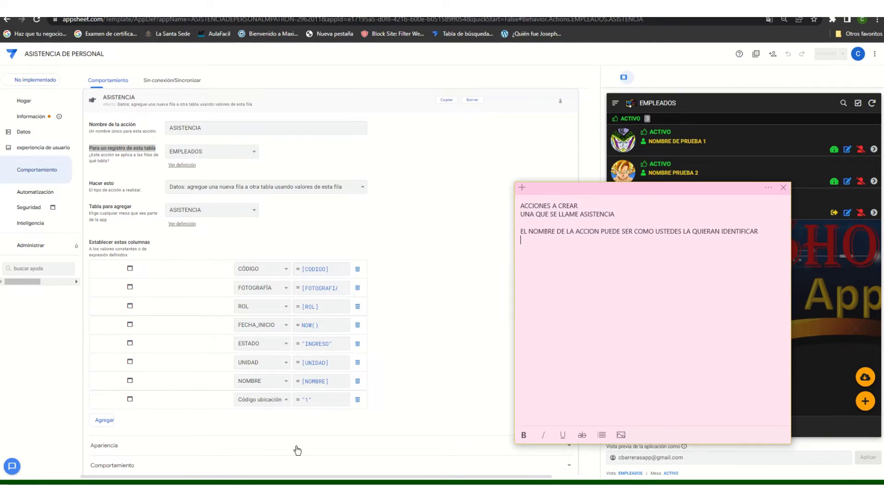
key(Return)
key(ctrl+v)
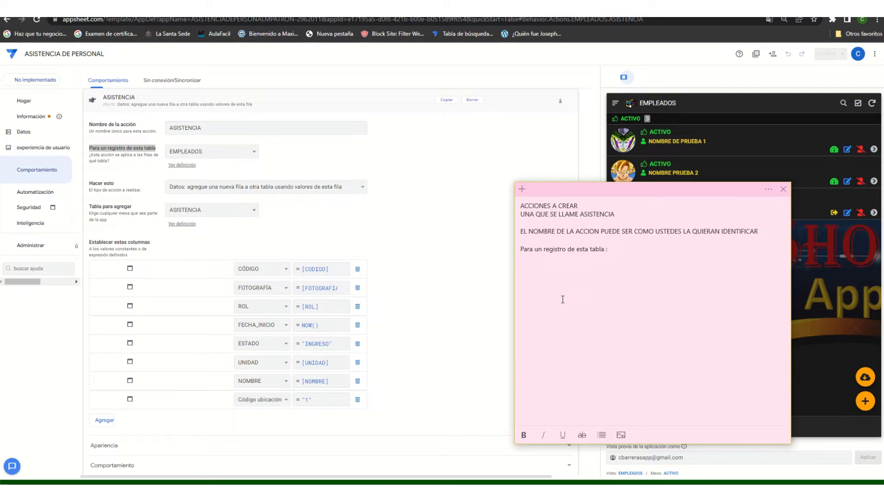
Step: After the pasted label, add ": INDICA DE QUE TABLA SERA ESTRAIDO EL DATO EN ESTE CASO QUIERO EXTRAER EL DATO DE LA TABLA EMPLEADOS"
text(: INDICA DE QUE TABLA SERA ESTRAI)
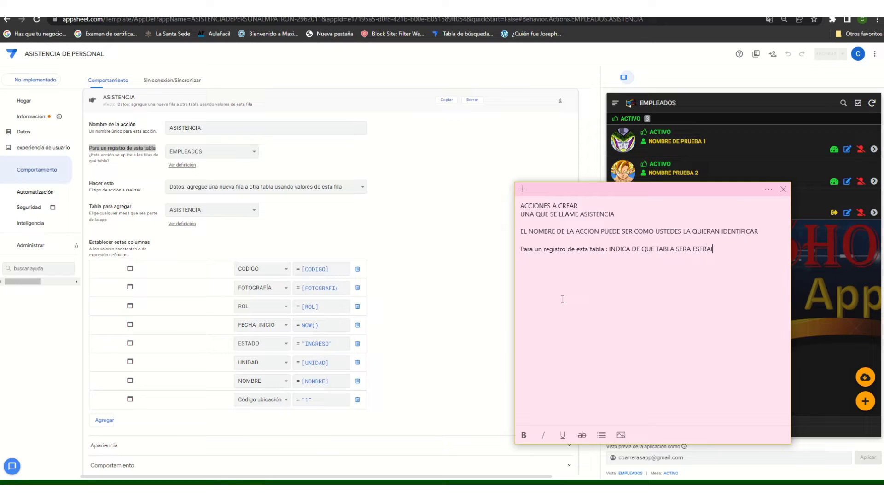
text(DO EL DATO EN ESTE CASO QUIER)
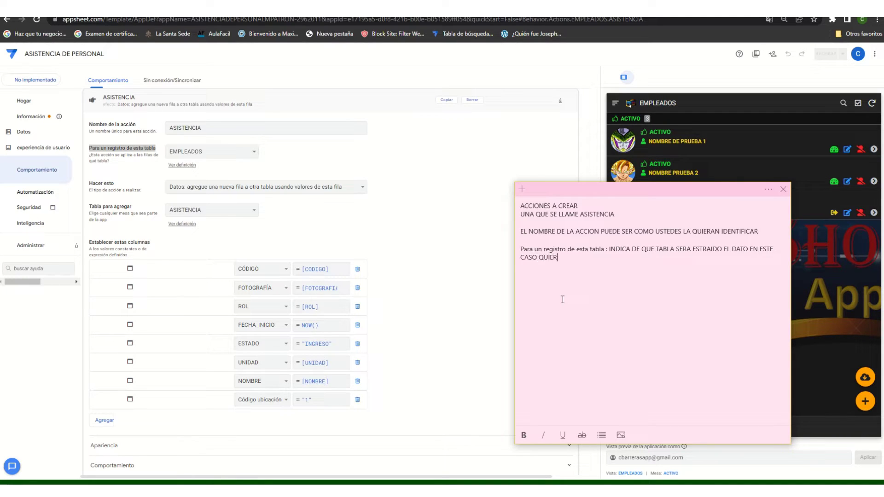
text(O EXTRAER EL DATO DE LA TABLA EMPLEADOS)
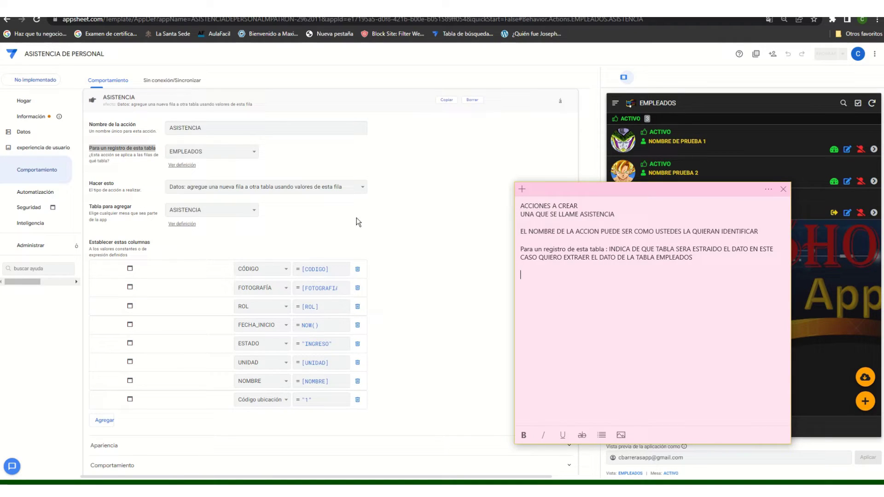
Step: Copy the label "Hacer esto" into the note and add ": QUIERO QUE AGREGUE UNA NUEVA FILA USANDO LOS VALORES DE ESTA FILA"
drag(115, 183, 88, 186)
key(ctrl+c)
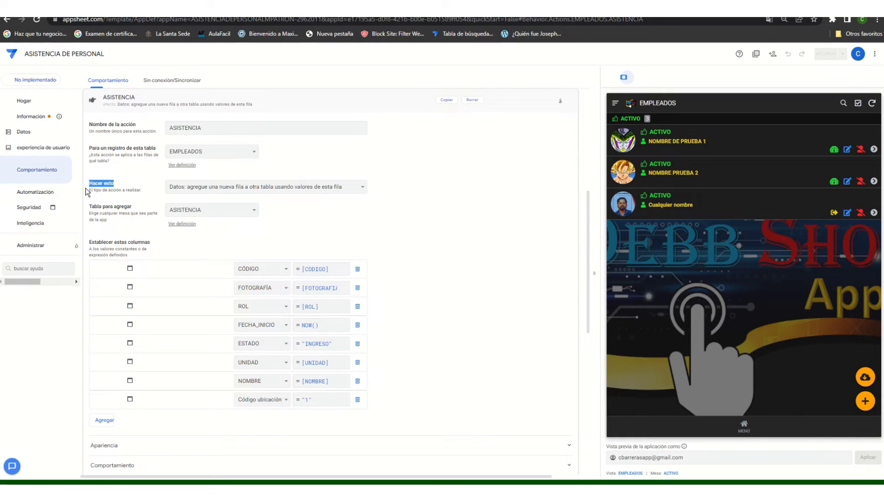
key(alt+Tab)
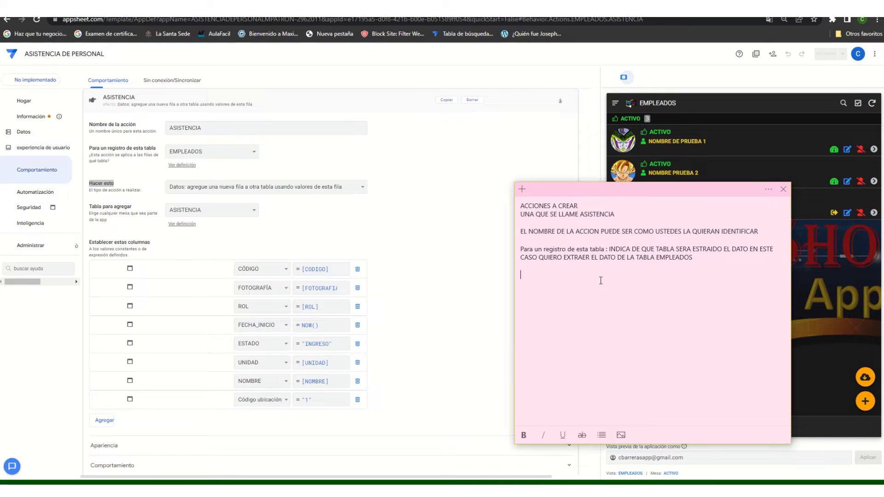
key(ctrl+v)
text(: QUIERO QUE AGREGUE UNA NUEVA)
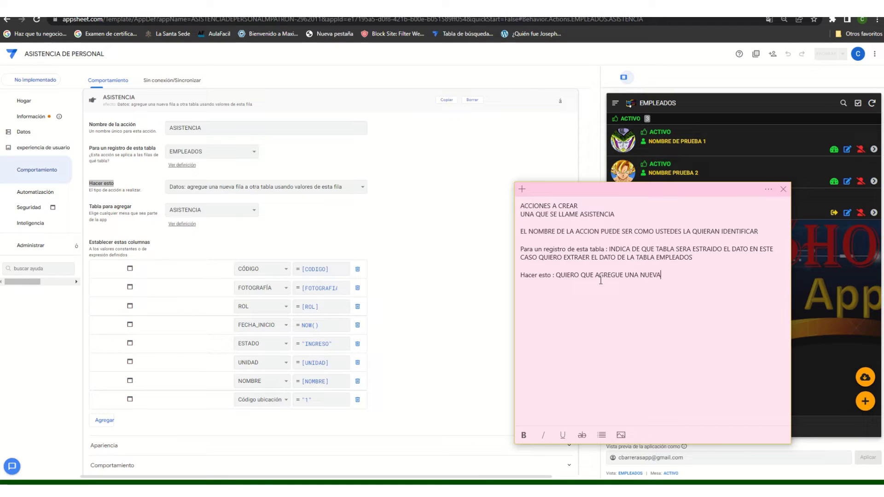
text( FILA USANDO LOS VALORES DE ESTA FI)
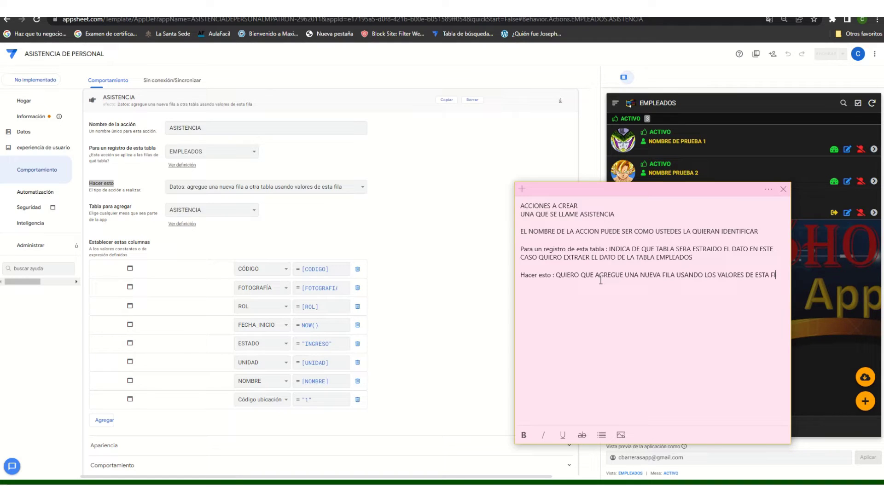
text(LA)
Step: Copy the label "Tabla para agregar" into the note and add ": A LA TABLA QUE QUIERO QUE SE AGREGEN"
drag(132, 206, 89, 208)
key(ctrl+c)
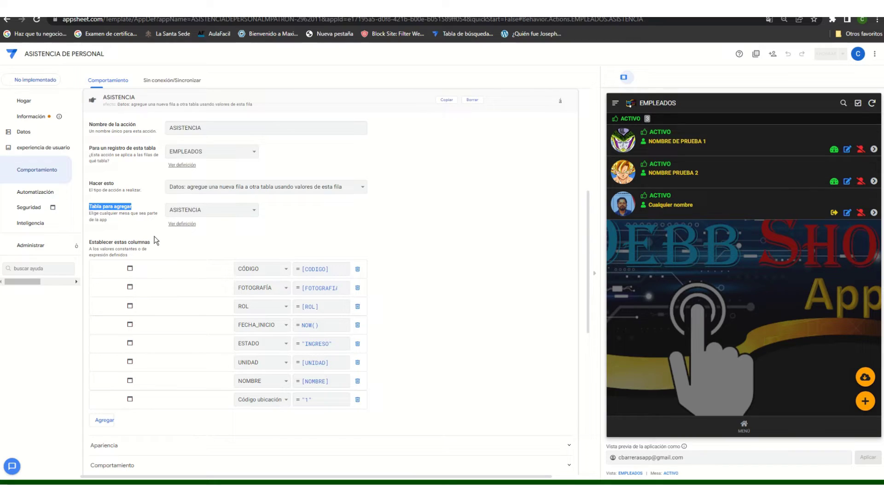
key(alt+Tab)
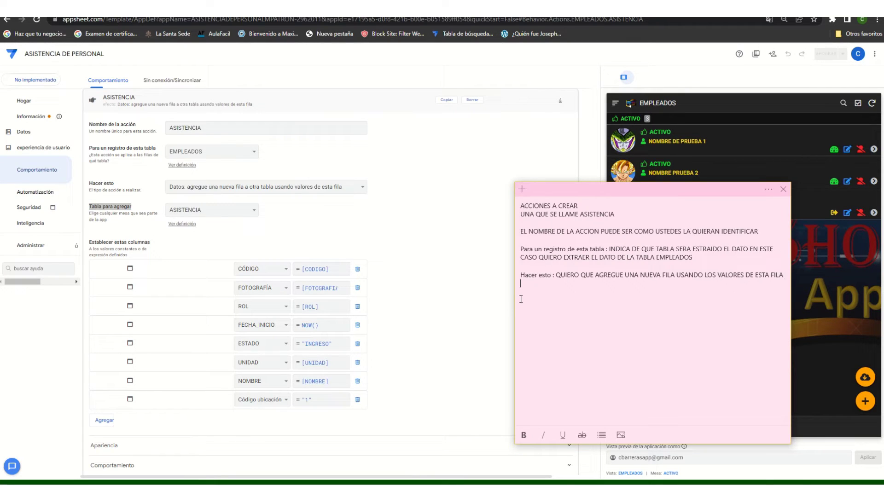
key(Return)
key(ctrl+v)
text(:  A LA TABLA QUE QUIERO)
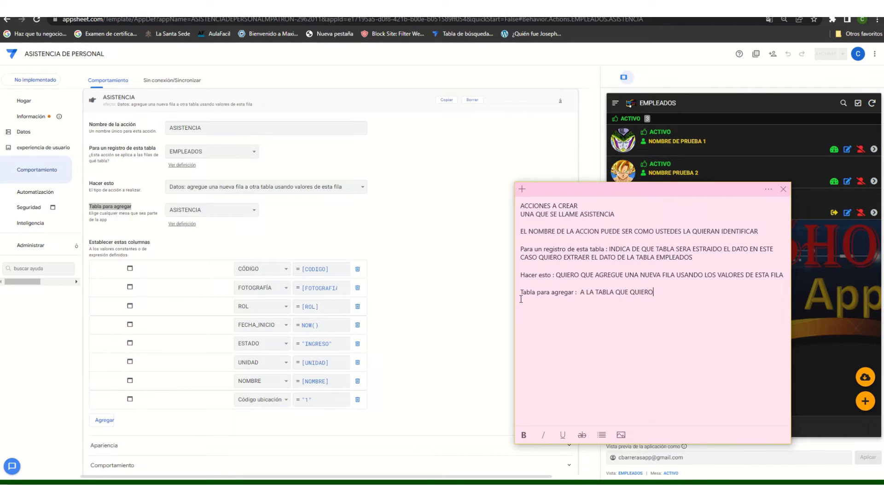
text( QUE SE AGREGENUNID)
Step: Finish the note with the line "LUEGO AGREGAMOS LOS CAMPOS QUE SE AGREGARAN A ESTA TABLA"
key(BackSpace)
key(BackSpace)
key(BackSpace)
text(UEGO AG)
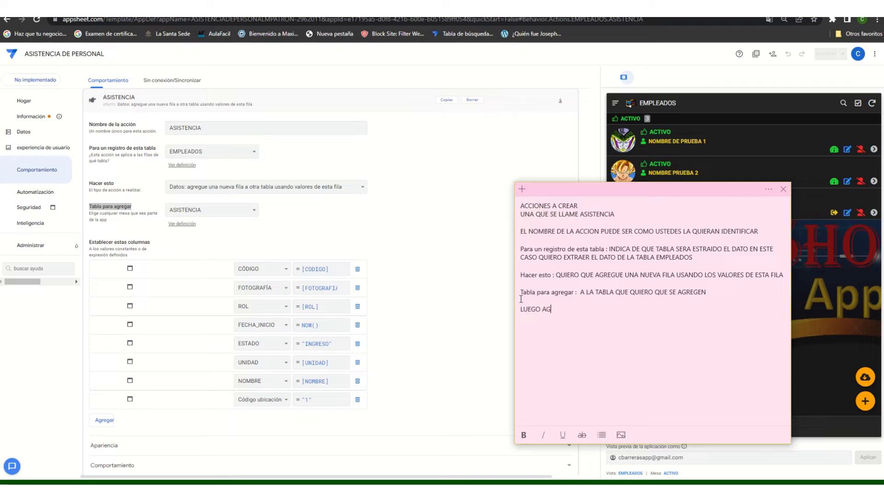
text(REGAMOS  LOS CAMPOS Q)
key(BackSpace)
key(BackSpace)
text(QUE SE AGREGARAN A E)
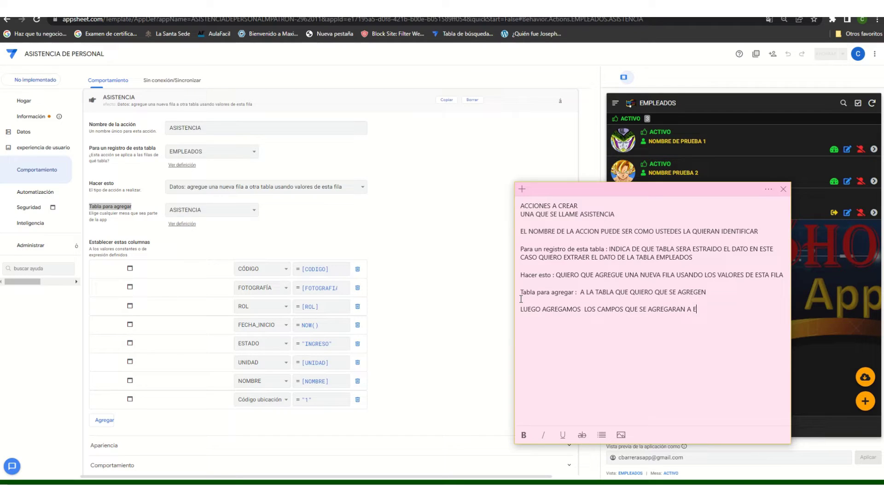
text(STA TABLA)
Step: Return to the ASISTENCIA action's settings and switch the page back to English
click(420, 288)
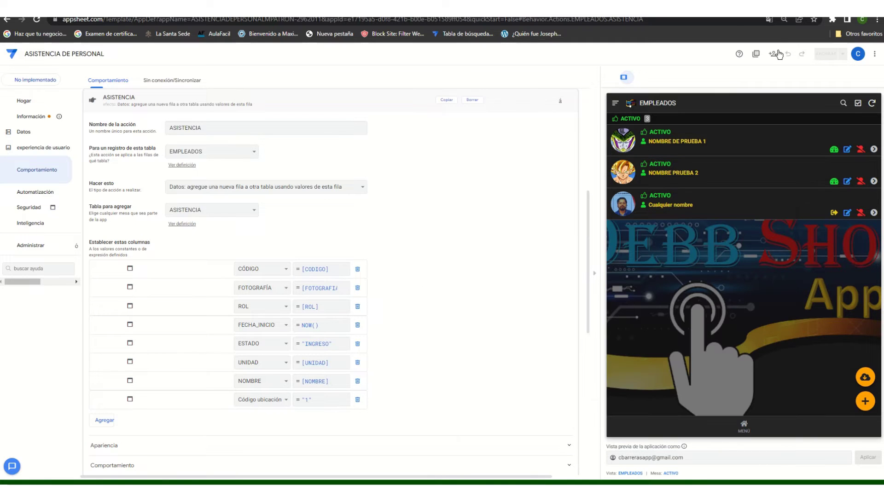
click(769, 19)
click(676, 41)
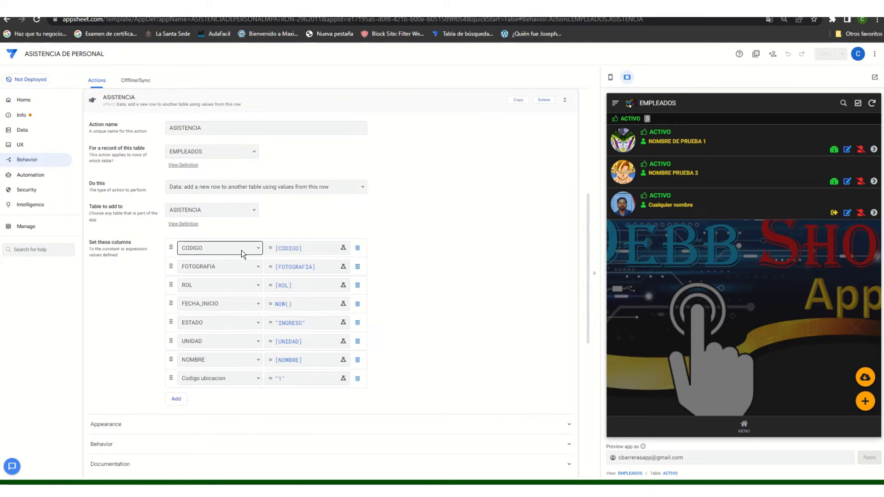
Step: Examine the ASISTENCIA action's column assignments, checking the CODIGO expression and the column choices for FOTOGRAFIA, ROL, FECHA_INICIO, UNIDAD, NOMBRE and Codigo ubicacion
click(327, 248)
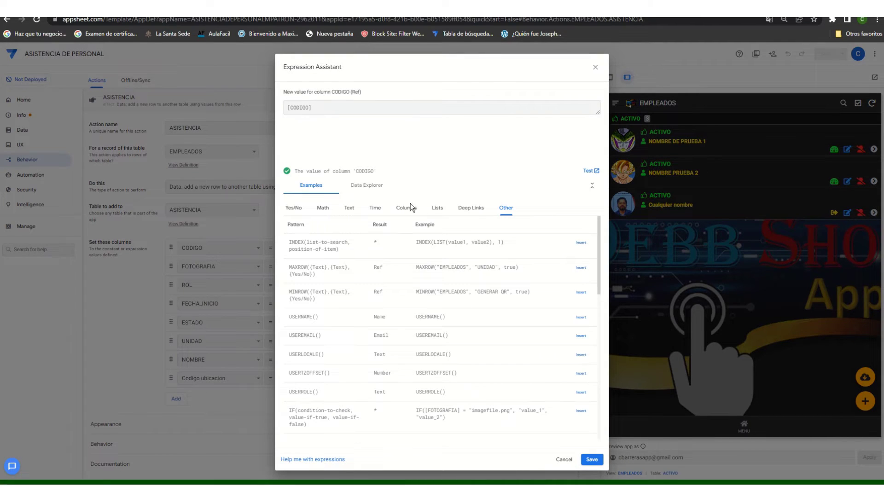
click(563, 459)
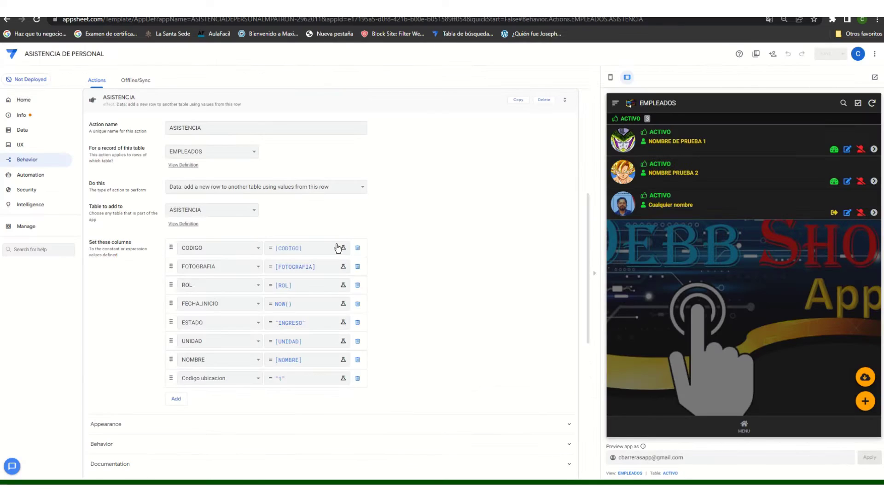
click(258, 267)
click(259, 268)
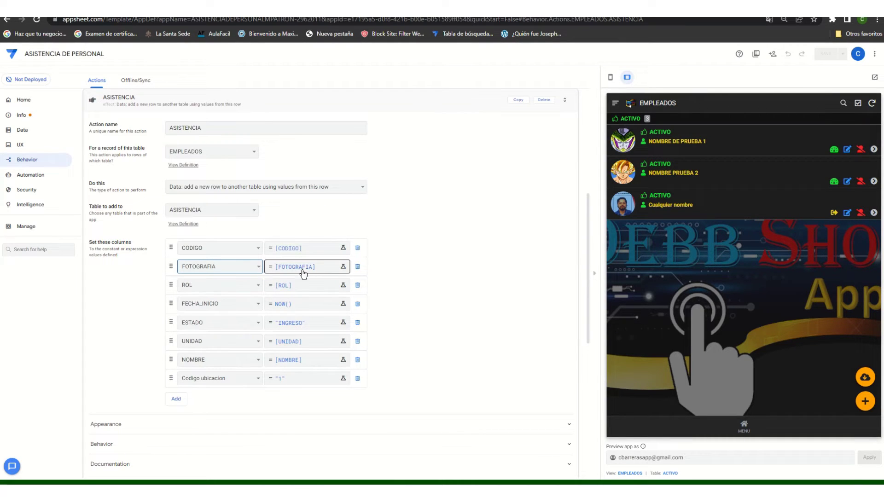
click(241, 285)
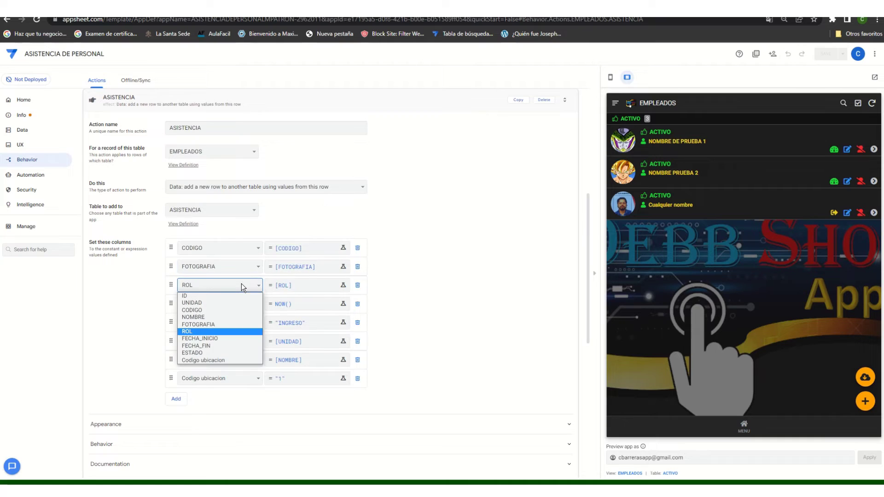
click(241, 283)
click(239, 303)
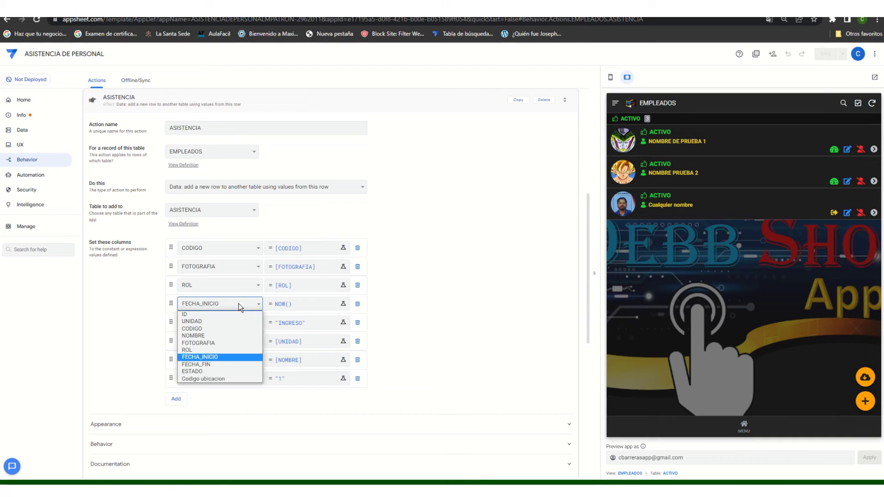
click(239, 302)
click(228, 338)
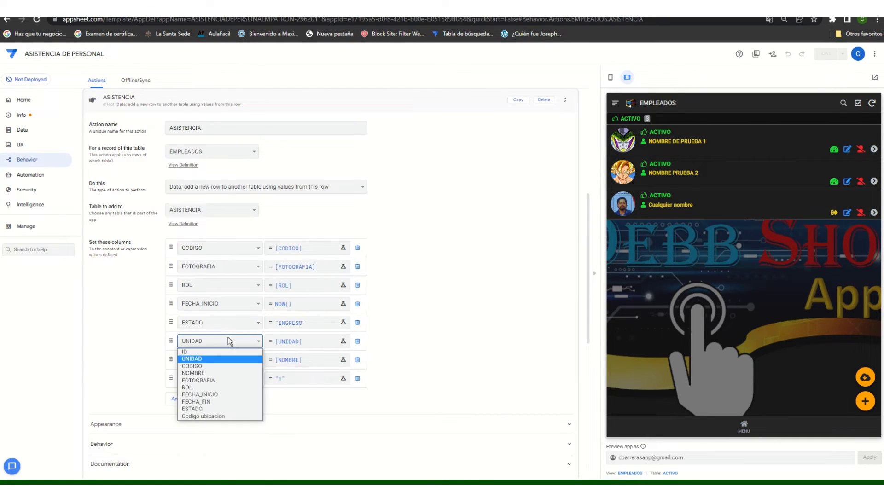
click(230, 336)
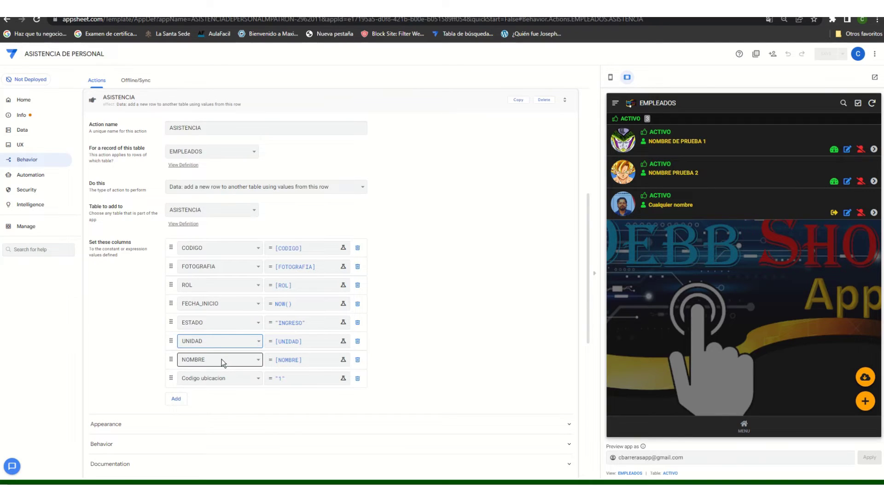
click(222, 359)
click(222, 358)
click(221, 377)
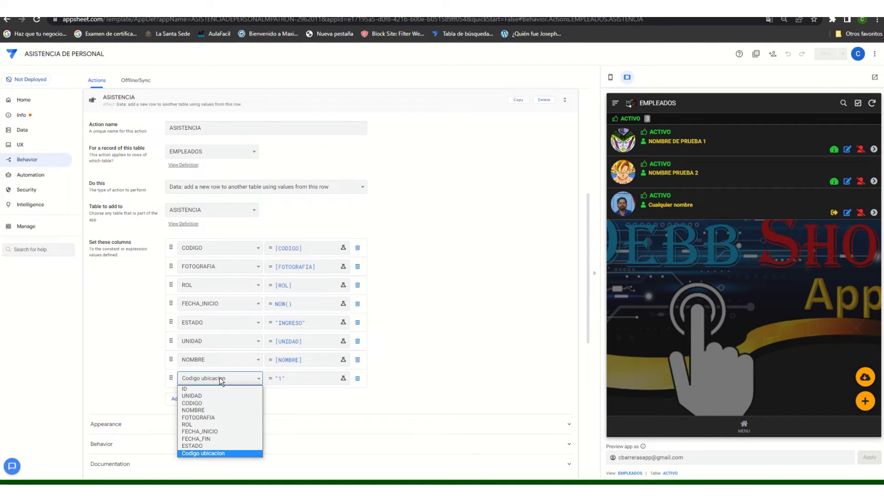
click(221, 377)
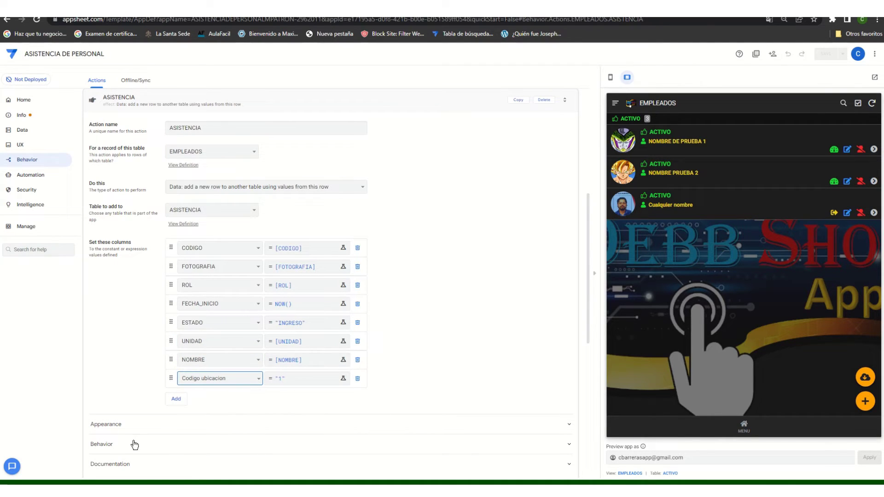
Step: Return to the note and add the line "TABMIEN AREMOS UNA ACCION QUE SE LLAME SALIDA"
scroll(108, 296, up, 4)
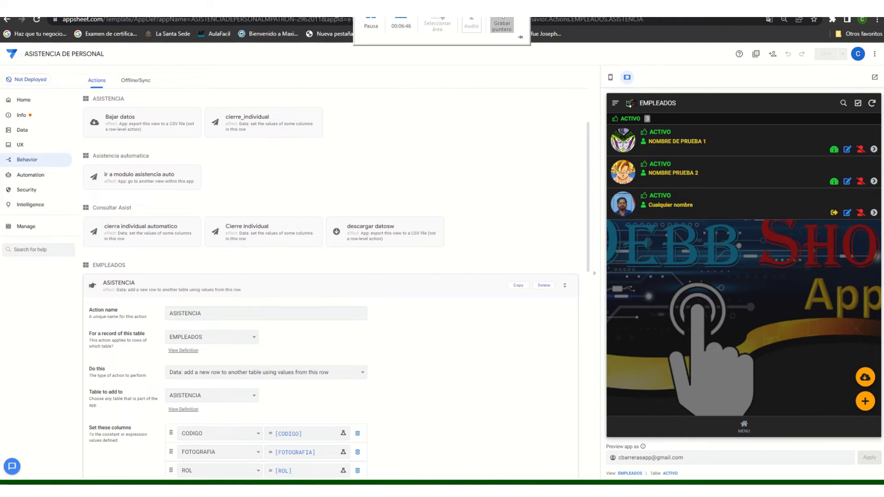
scroll(332, 276, down, 1)
key(alt+Tab)
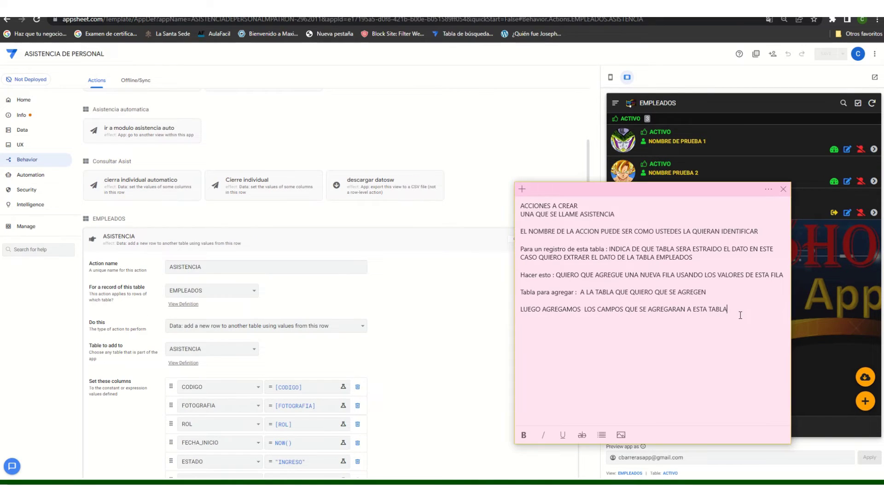
text(TABMIEN AREMOS UNA ACCION )
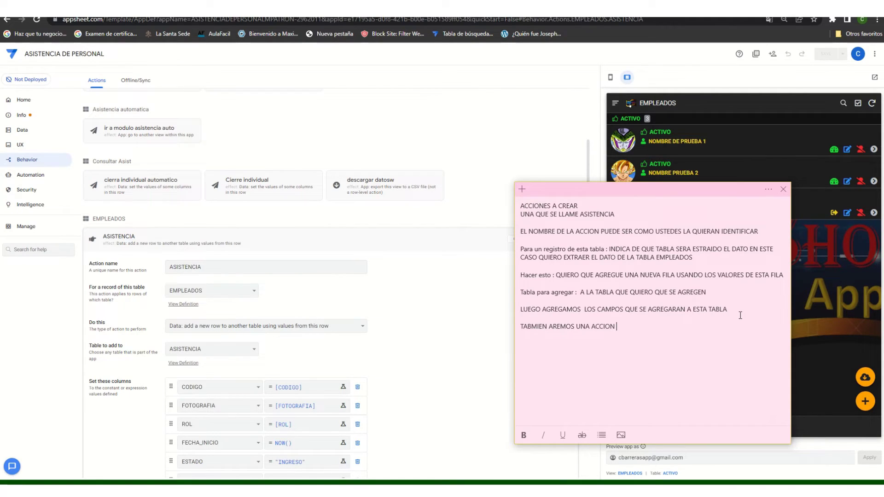
text(QUE SE LLAME SALIDA)
Step: Collapse the ASISTENCIA action and add the line "EN LA MISMA TABLA DE EMPLEADOS" to the note
click(93, 240)
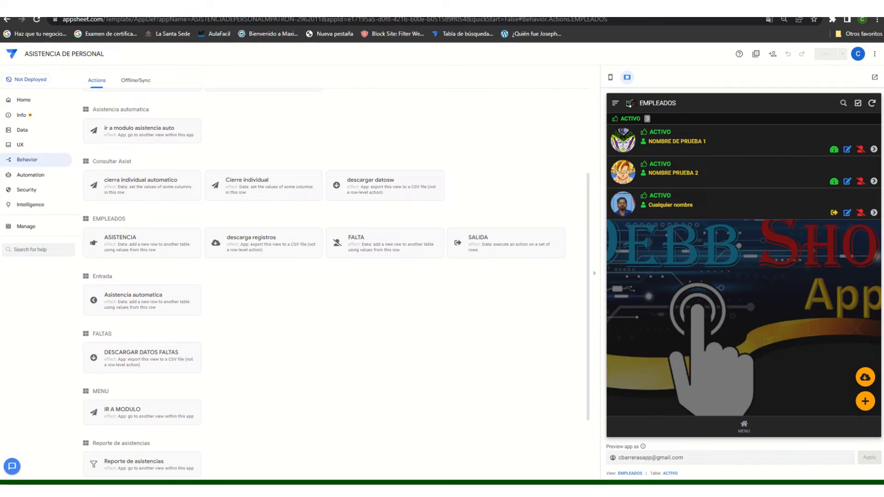
key(alt+Tab)
text(EN LA M)
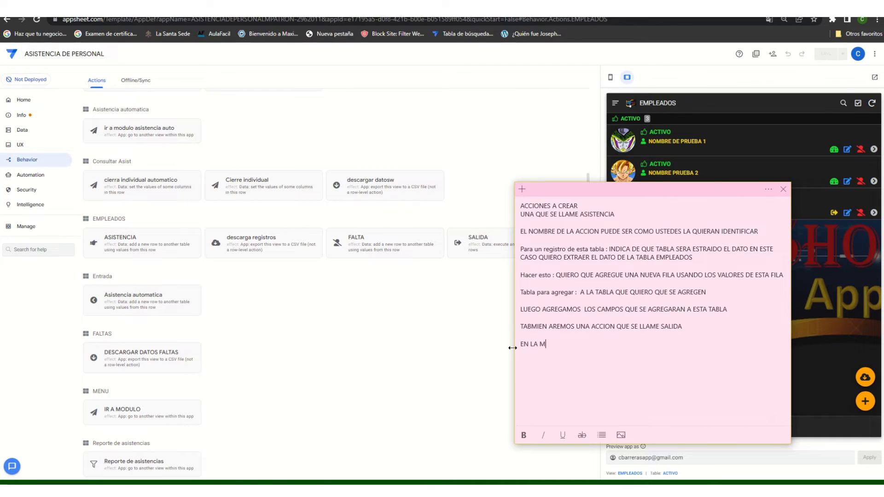
text(ISMA TABLA DE EMPLEADOS)
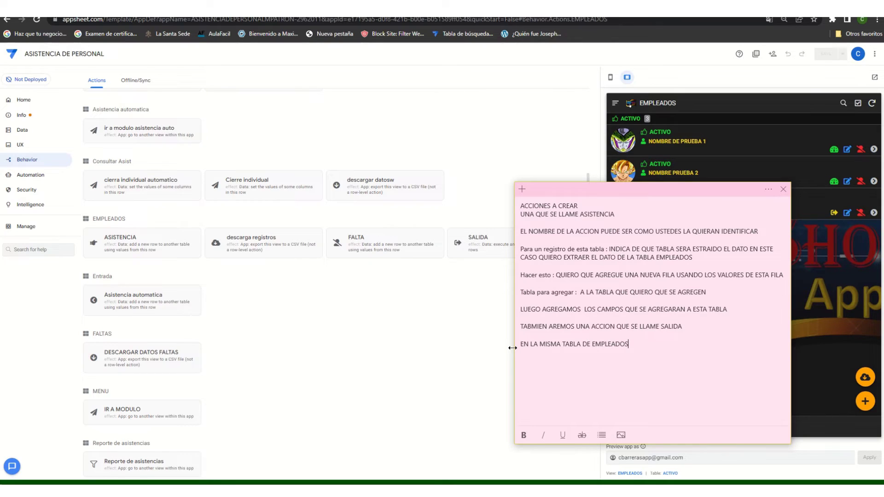
Step: Open the EMPLEADOS table's SALIDA action and check which table its records come from
click(487, 248)
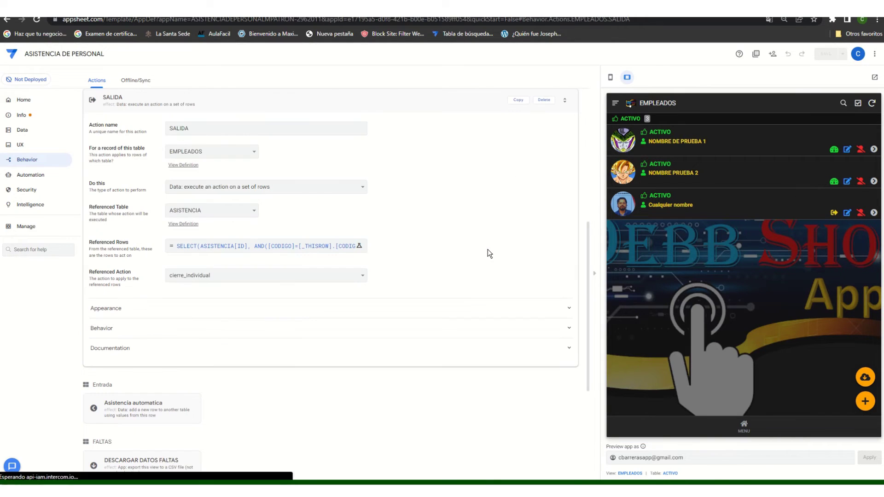
click(225, 151)
click(225, 151)
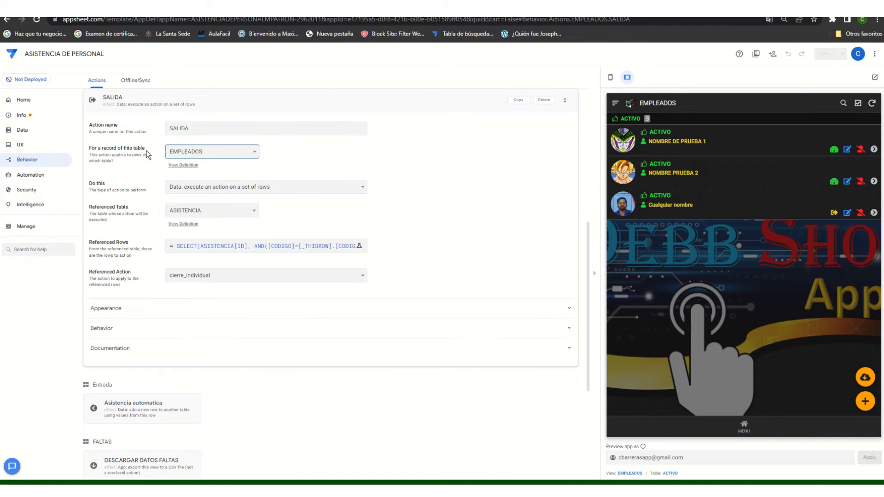
Step: Add the line "TAMBIEN QUE SE AGREAGE EN LA MISMA TALBA : ASISTENCIA" to the note, rewording the sentence where needed
key(alt+Tab)
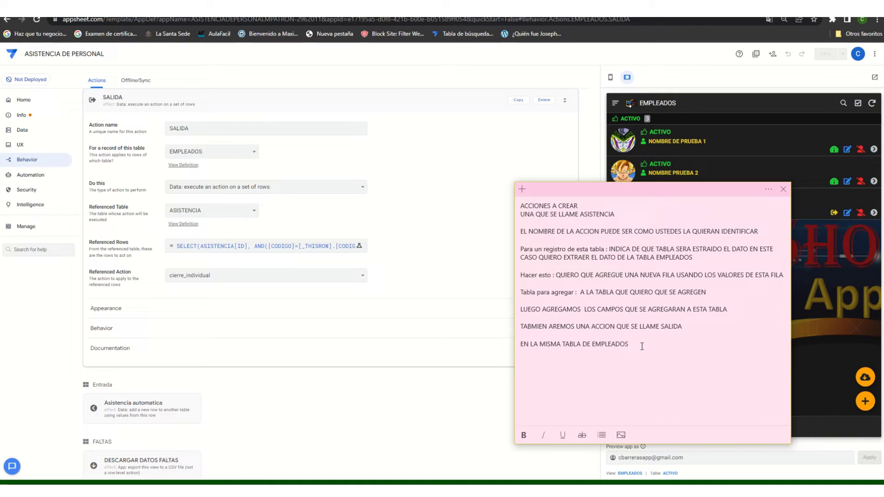
key(Return)
text(EN)
key(BackSpace)
key(BackSpace)
key(BackSpace)
text(TAMBIEN EN LA MISMA TABLA QU)
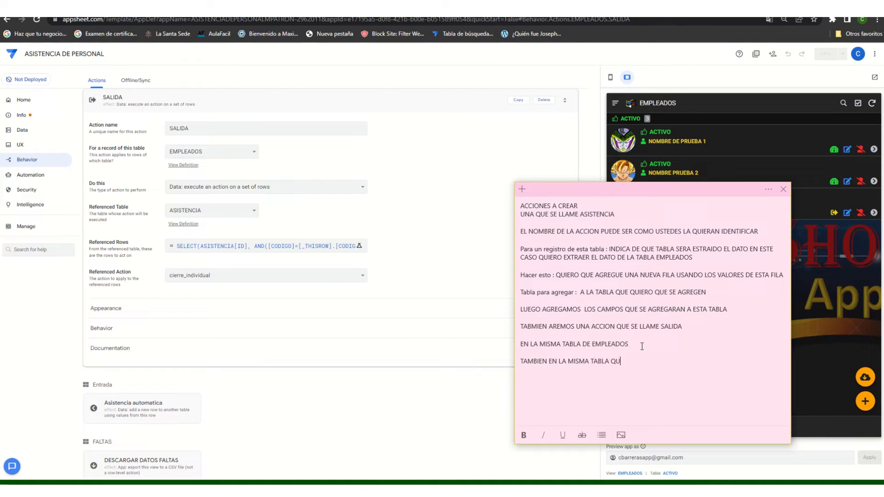
text(E SE AGR)
key(BackSpace)
key(BackSpace)
key(BackSpace)
key(BackSpace)
key(BackSpace)
key(BackSpace)
key(BackSpace)
key(BackSpace)
key(BackSpace)
key(BackSpace)
key(BackSpace)
key(BackSpace)
key(BackSpace)
key(BackSpace)
key(BackSpace)
key(BackSpace)
key(BackSpace)
key(BackSpace)
key(BackSpace)
key(BackSpace)
key(BackSpace)
key(BackSpace)
key(BackSpace)
key(BackSpace)
key(BackSpace)
key(BackSpace)
key(BackSpace)
key(BackSpace)
text(QUE SE AGREAGE EN LA MISMA TALBA)
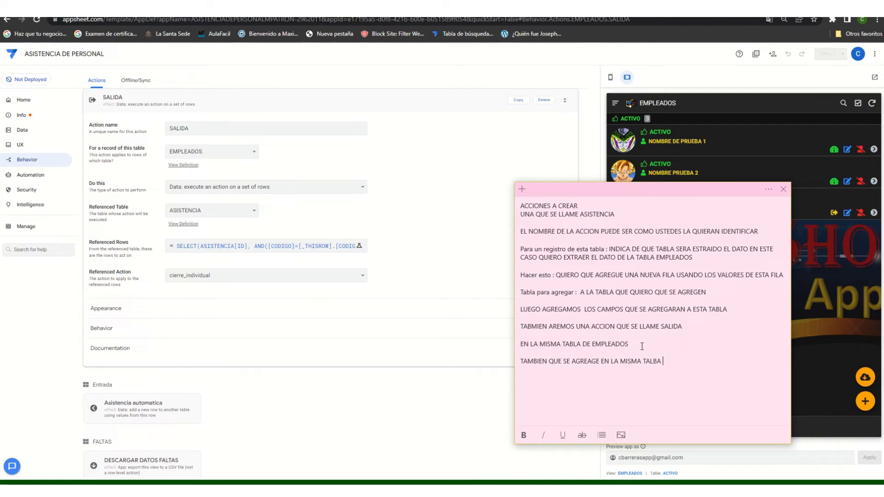
text( : ASISTENCIA)
key(Return)
Step: Translate the page into Spanish and add the note line "LA ACCION SERIA EJECUTAR UNA ACCION EN UN CONJUNTO DE FILA"
click(766, 18)
click(711, 38)
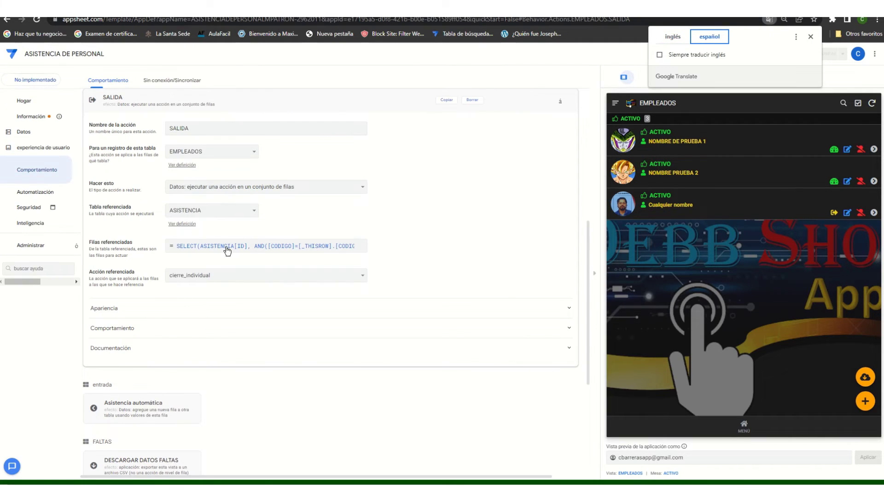
key(alt+Tab)
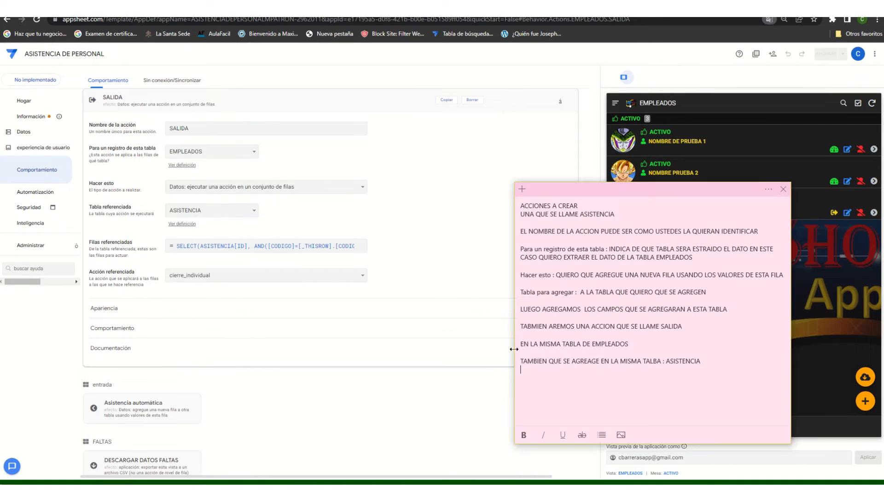
text(LA ACCION SERIA EJENUCIO)
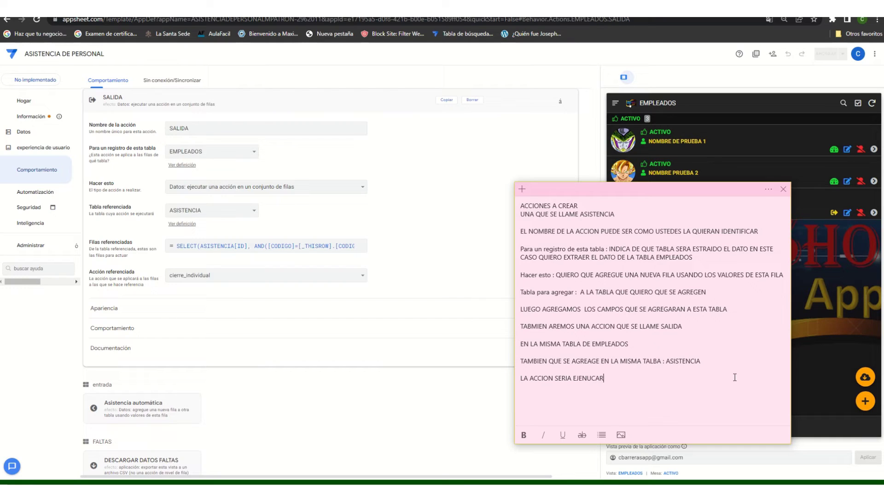
key(BackSpace)
key(BackSpace)
key(BackSpace)
key(BackSpace)
key(BackSpace)
text(CUTAR UNA ACCION CEN UN CONFUN)
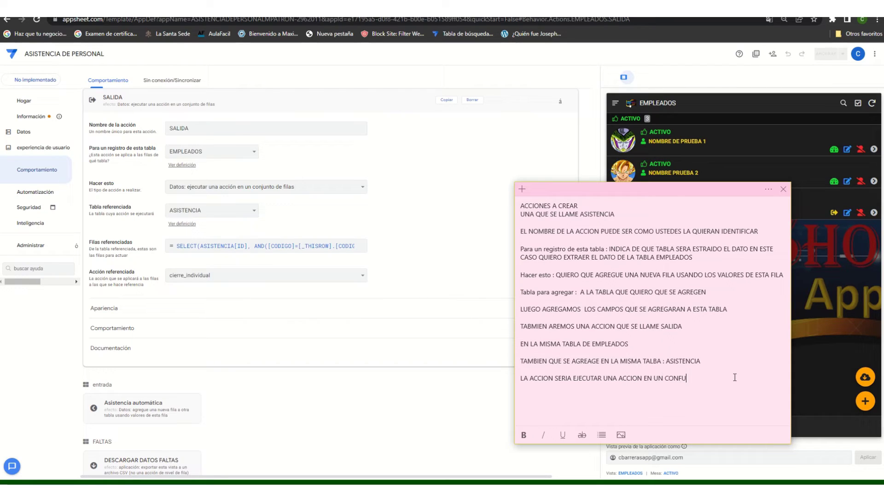
key(BackSpace)
key(BackSpace)
key(BackSpace)
text(JUNTO DE FIL)
drag(735, 378, 600, 376)
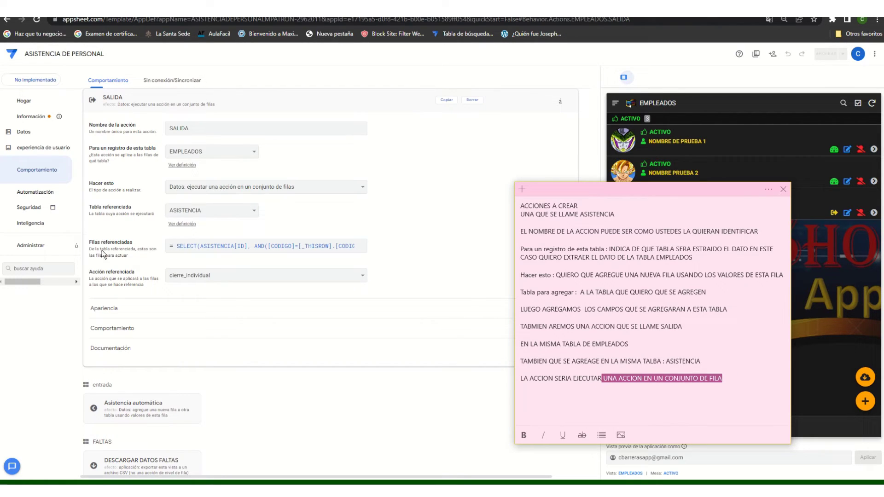
click(739, 382)
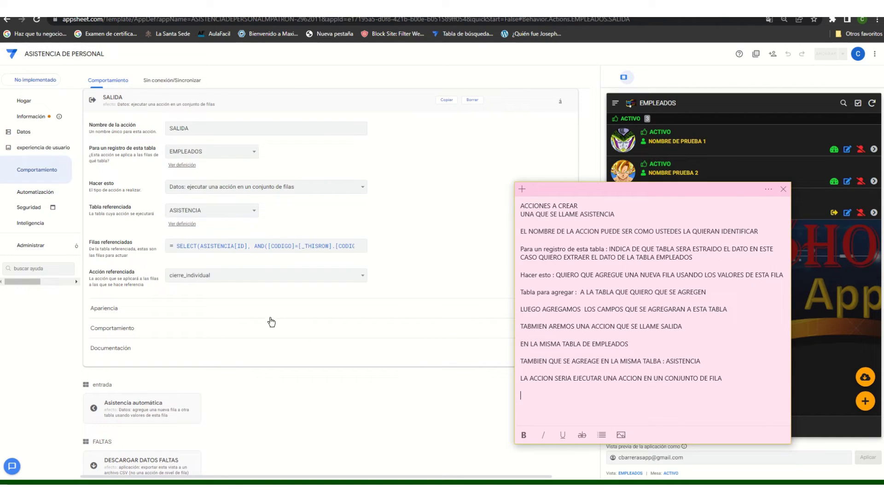
Step: Copy the label "Filas referenciadas" from the SALIDA action onto a new line of the note
drag(89, 242, 132, 248)
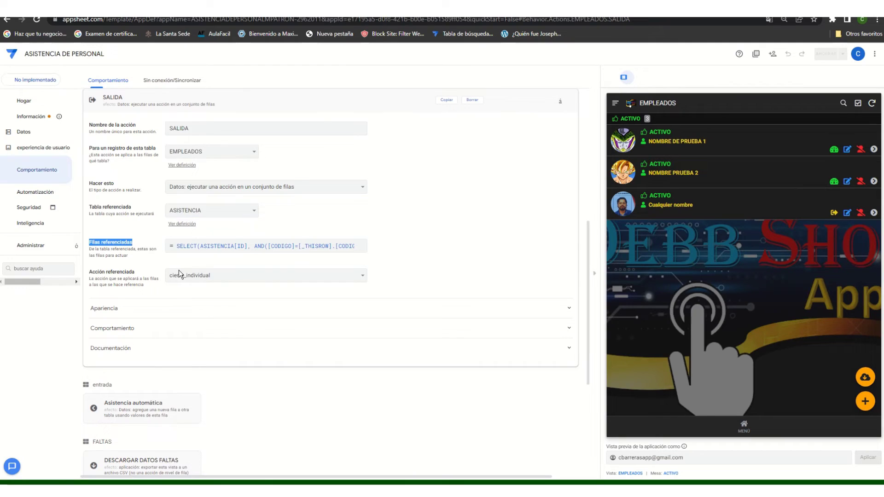
key(alt+Tab)
key(Return)
text(Filas referenciadas)
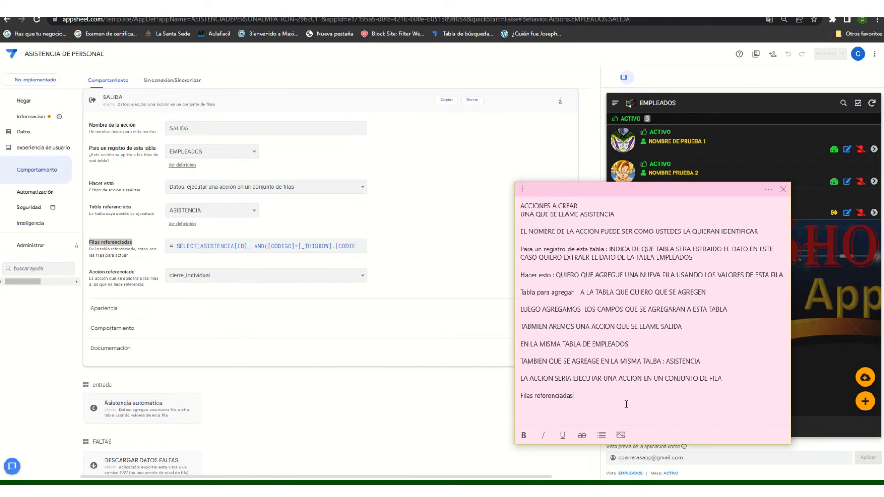
Step: Copy the SALIDA action's referenced-rows expression SELECT(ASISTENCIA[ID], AND([CODIGO]=[_THISROW].[CODIGO], [ESTADO]="INGRESO")) into the note after "Filas referenciadas :"
click(328, 247)
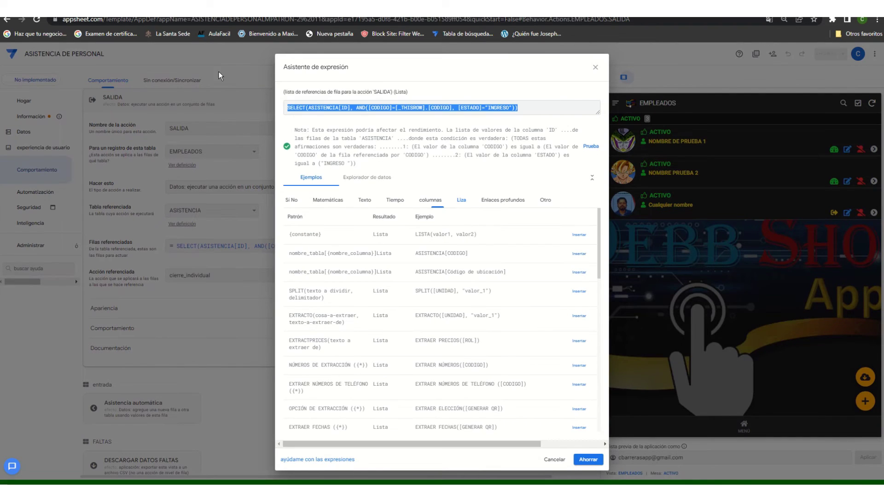
click(587, 460)
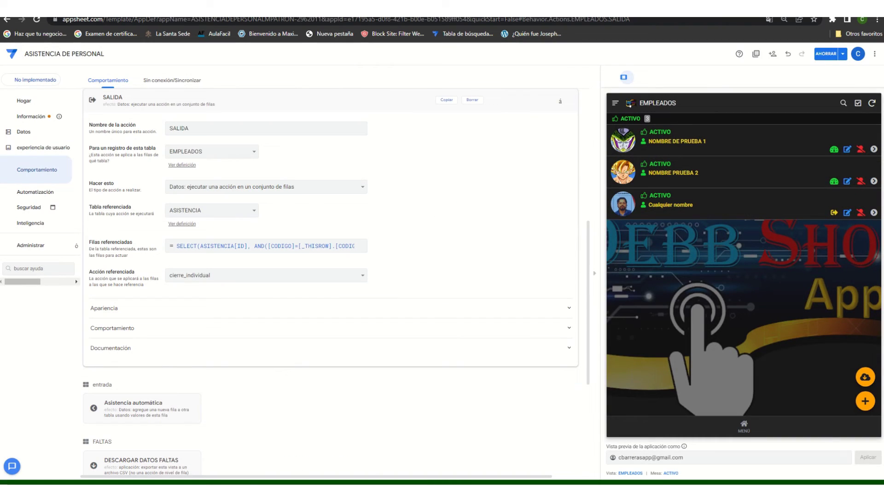
key(alt+Tab)
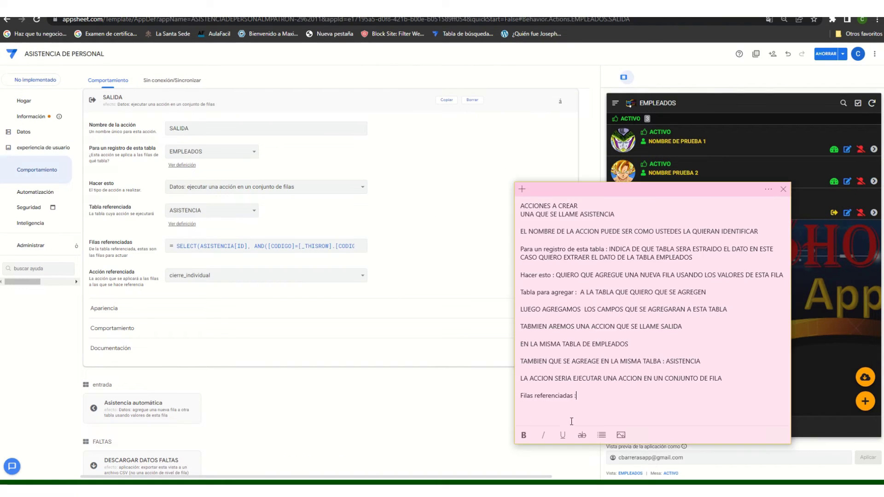
text(SELECT(ASISTENCIA[ID], AND([CODIGO]=[_THISROW].[CODIGO], [ESTADO]="INGRESO")))
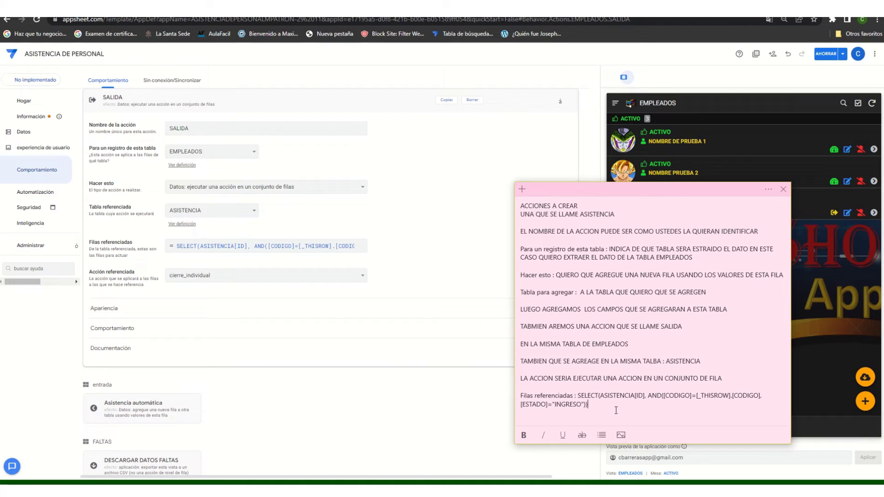
Step: Start a new line in the note below the expression with "TE EXPLICO"
key(Return)
text(TE EX)
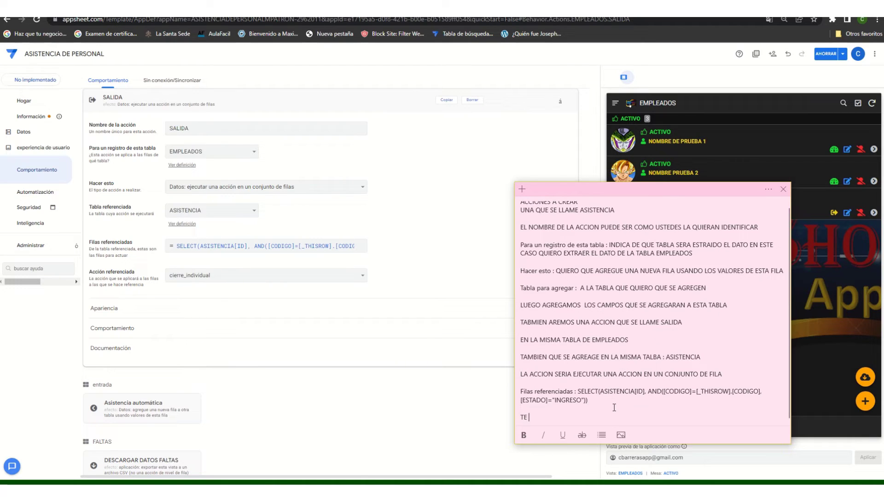
text(PLICO)
Step: Copy the SELECT expression from the note into cell E15 of the Excel sheet and widen column E to fit it
drag(589, 400, 581, 391)
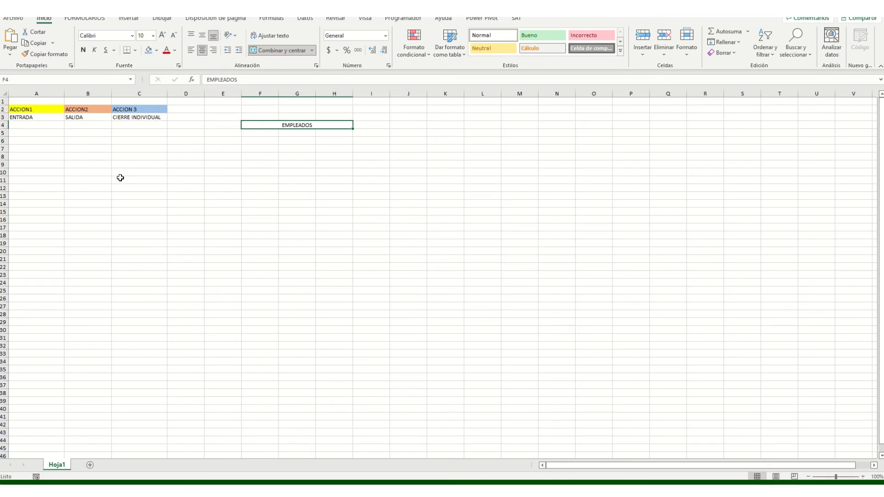
click(120, 178)
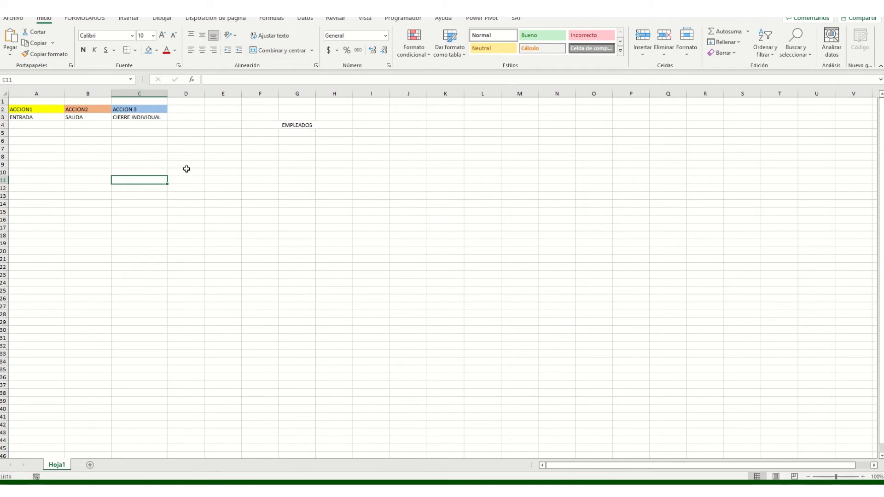
right_click(215, 212)
click(236, 259)
drag(241, 93, 423, 94)
key(ctrl+z)
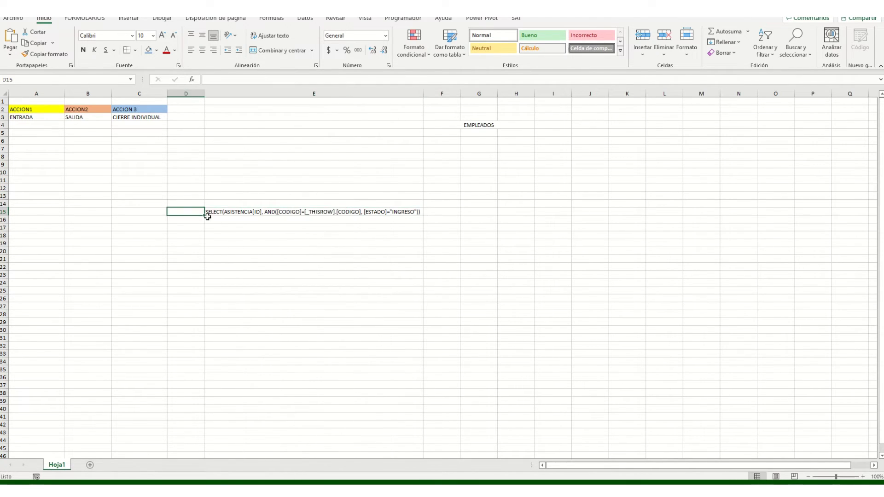
key(ctrl+y)
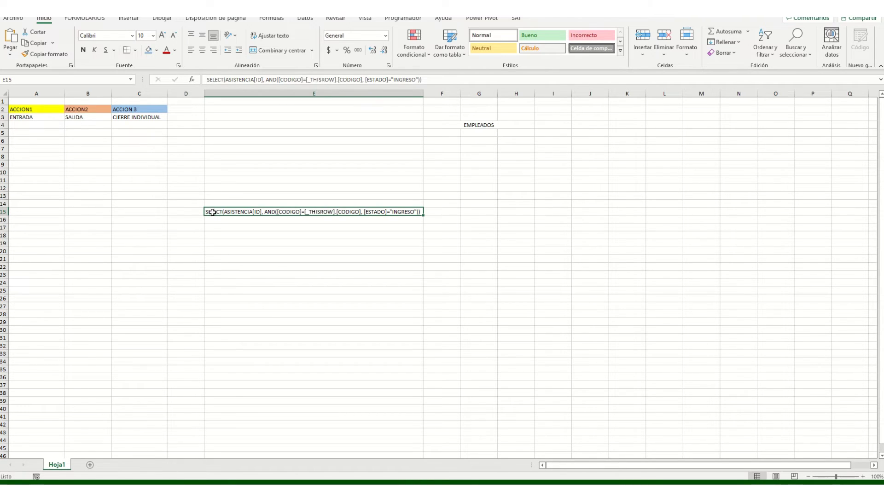
click(219, 243)
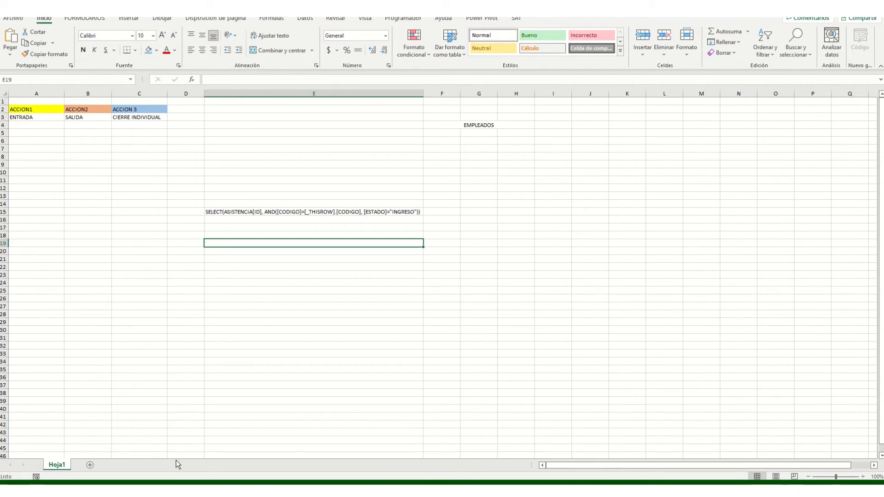
Step: Return to the sticky note and add the line "SELECCIONA LA TABLA ASISTENCIA" below "TE EXPLICO", leaving blank lines between them
key(alt+Tab)
click(662, 425)
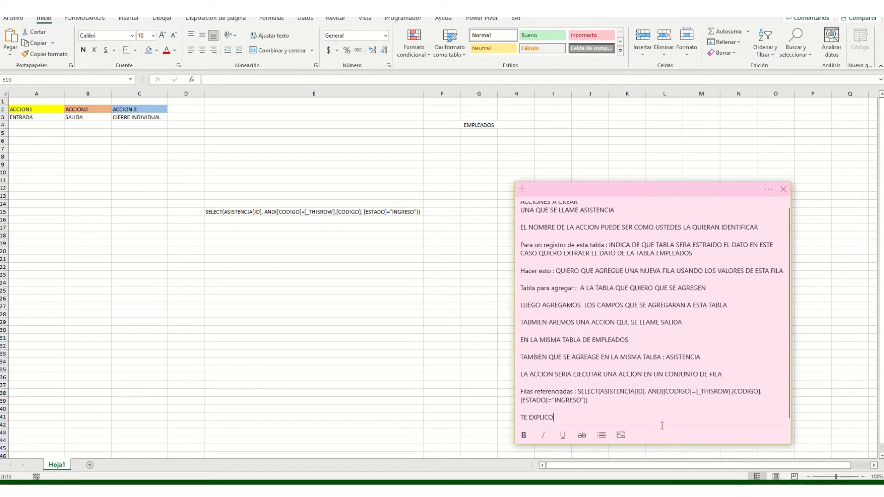
key(Return)
key(Return)
key(Return)
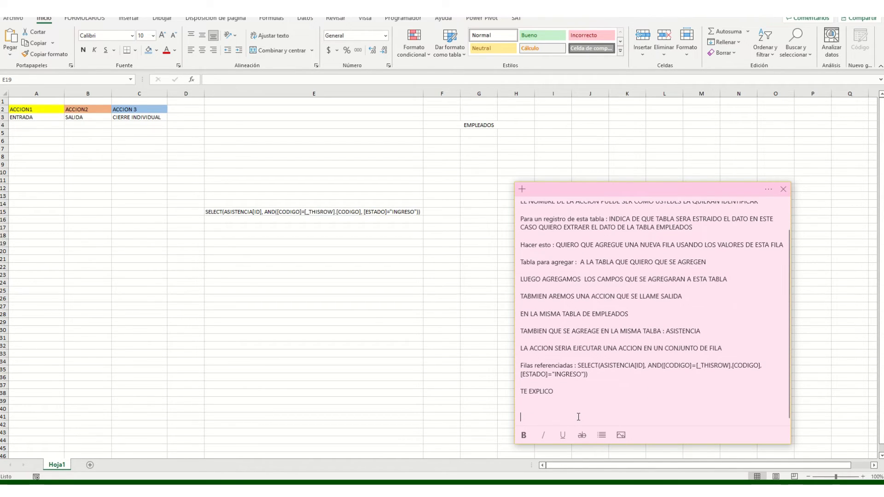
text(SELECCIONA LA)
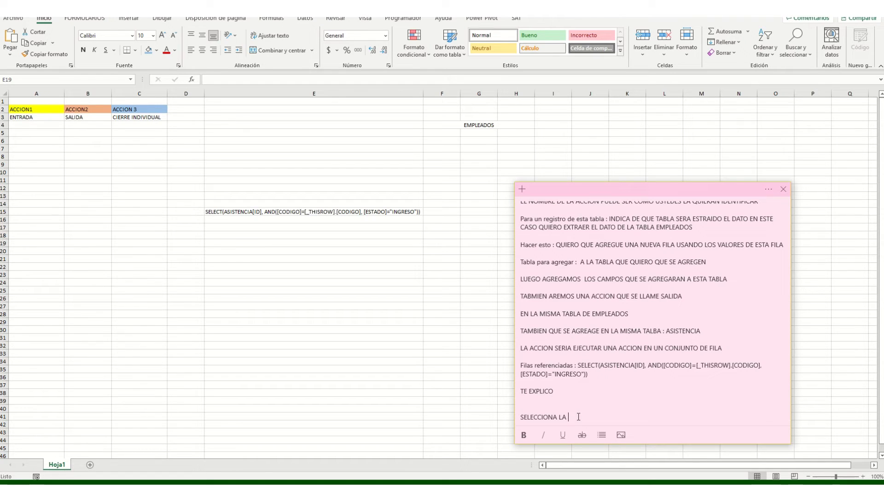
text( TABLA ASISTENCIA)
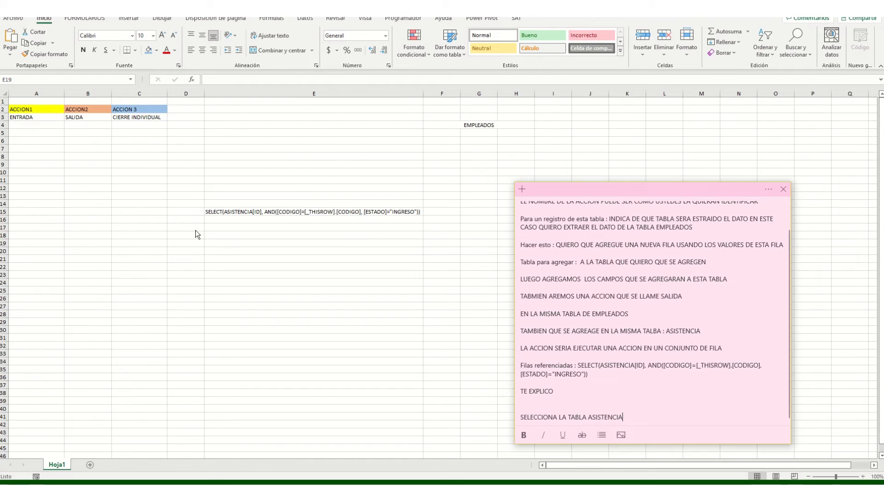
Step: Switch to Excel and colour the "SELECT(ASISTENCIA" part of the expression in cell E15 red
key(alt+Tab)
click(226, 214)
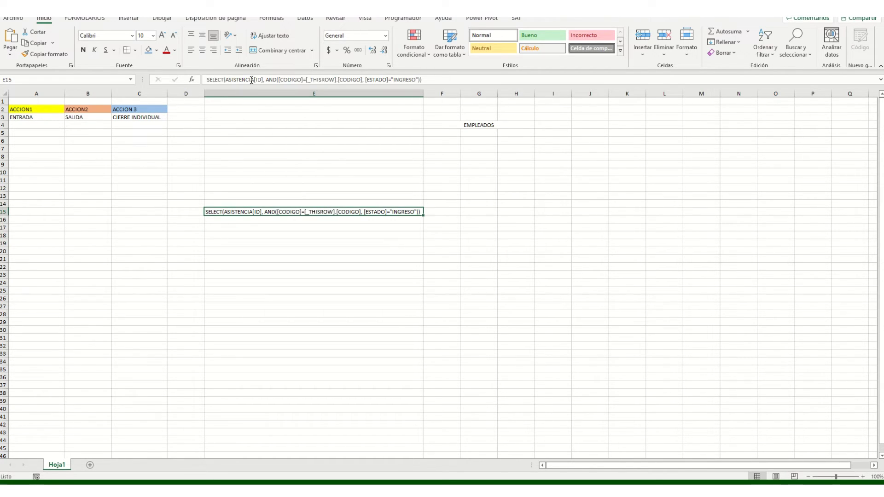
drag(237, 78, 205, 79)
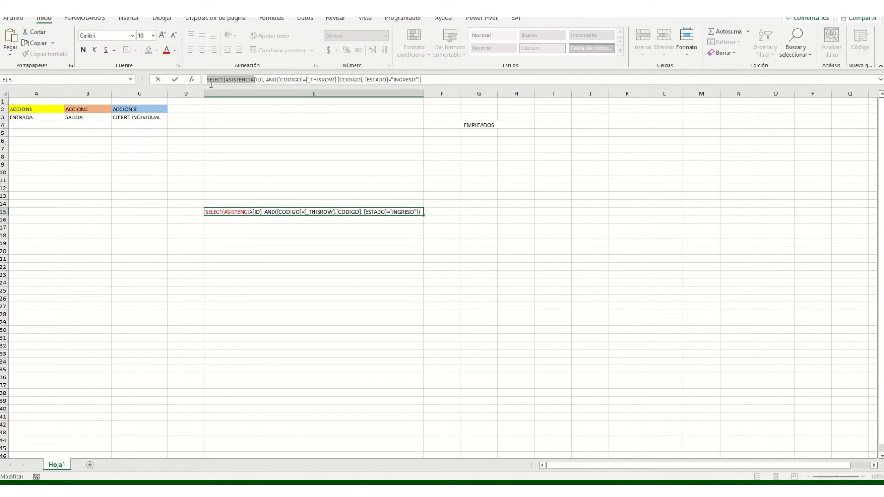
click(167, 50)
click(256, 240)
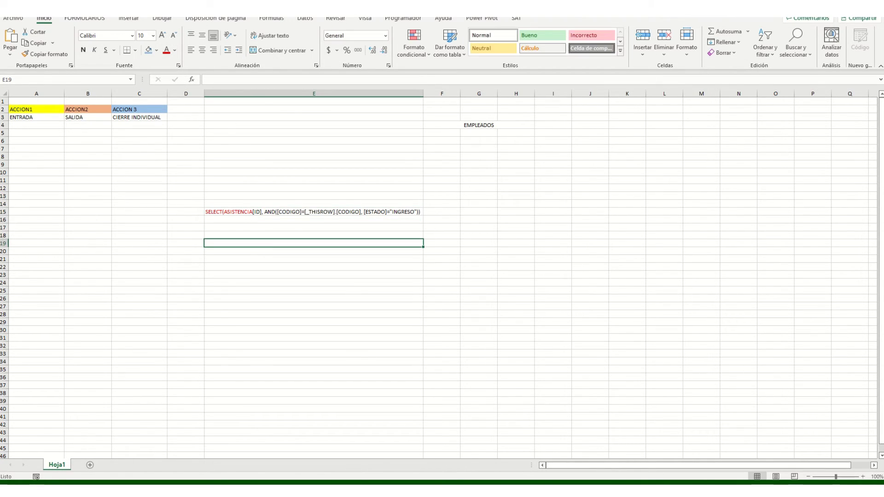
Step: Add the line "DONDE EL ID DE LA ASISTENCIA Y EL CODIGO SEA IGUAL A LA FILA SELECCIONADA" to the sticky note
key(alt+Tab)
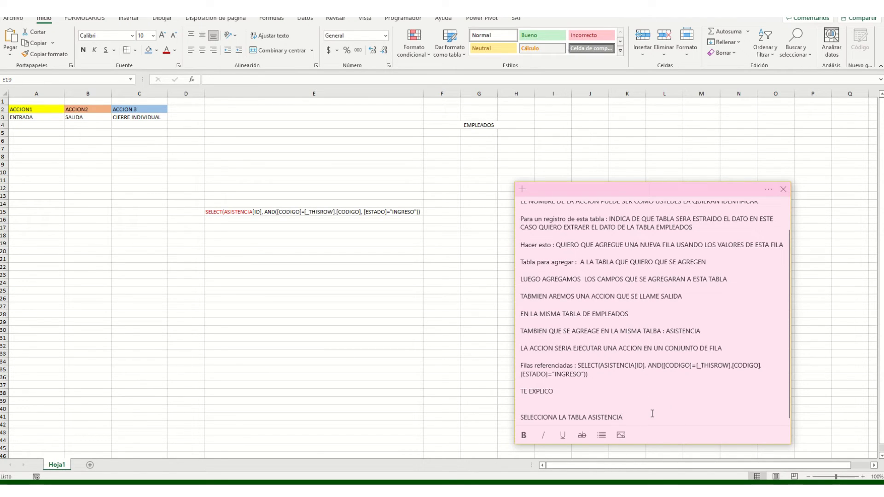
key(Return)
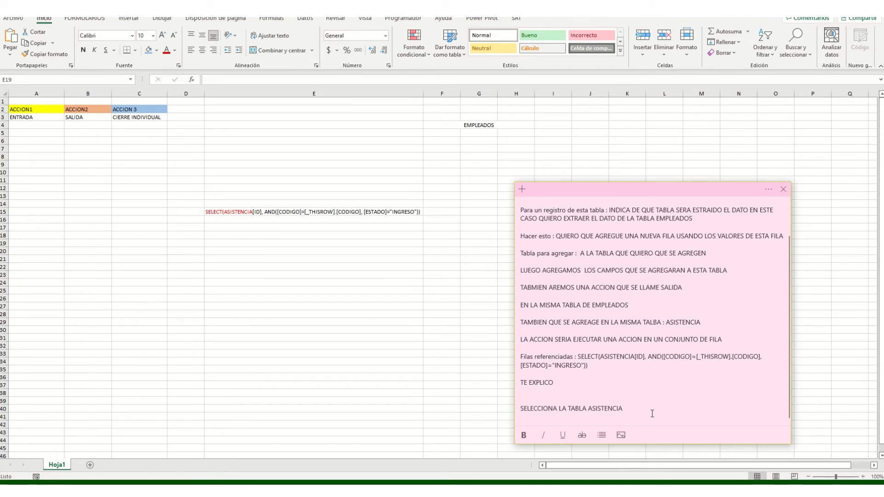
text(DONDE EL ID DE LA A)
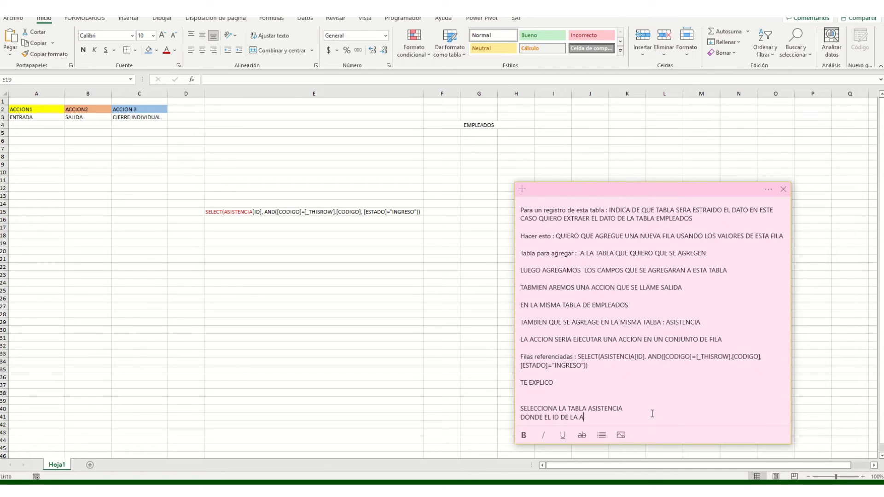
text(SISTENCIA Y EL CODIGO SEA IGUAL A LA FILA SE)
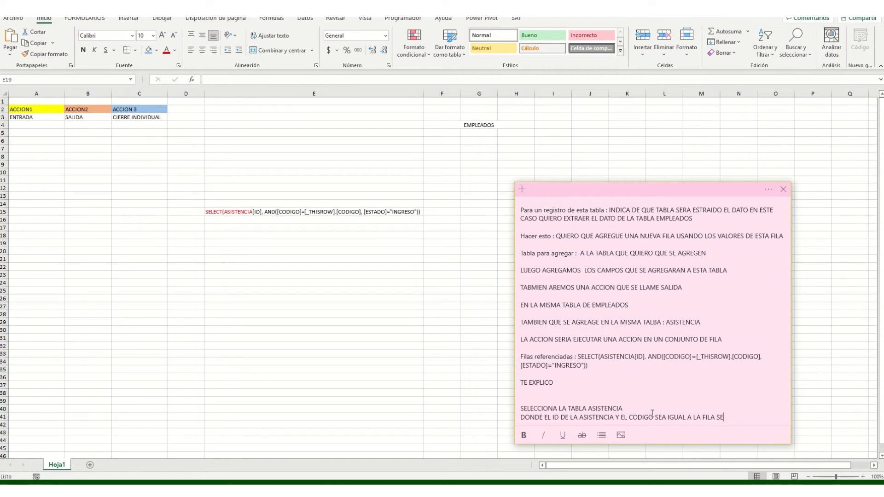
text(LECCIONADA)
drag(763, 418, 530, 431)
Step: Colour the "[ID], AND([CODIGO]=[_THISROW]" part of the expression in Excel cell E15 red
click(298, 211)
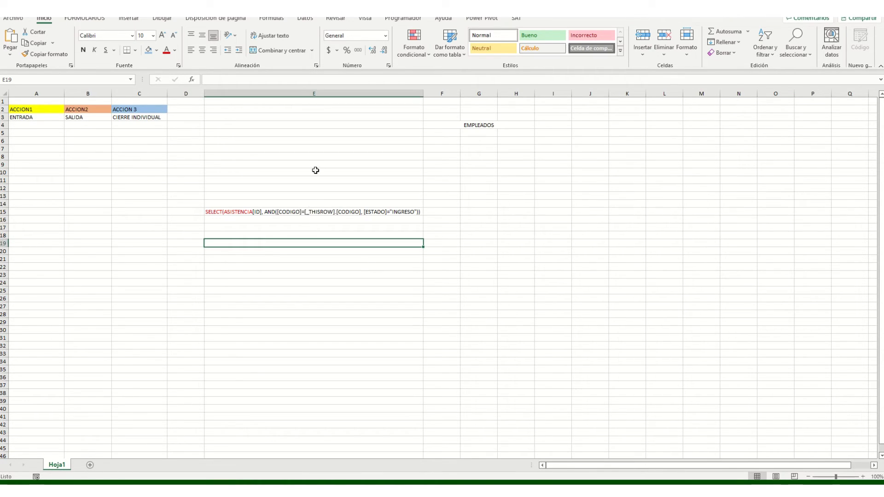
click(273, 213)
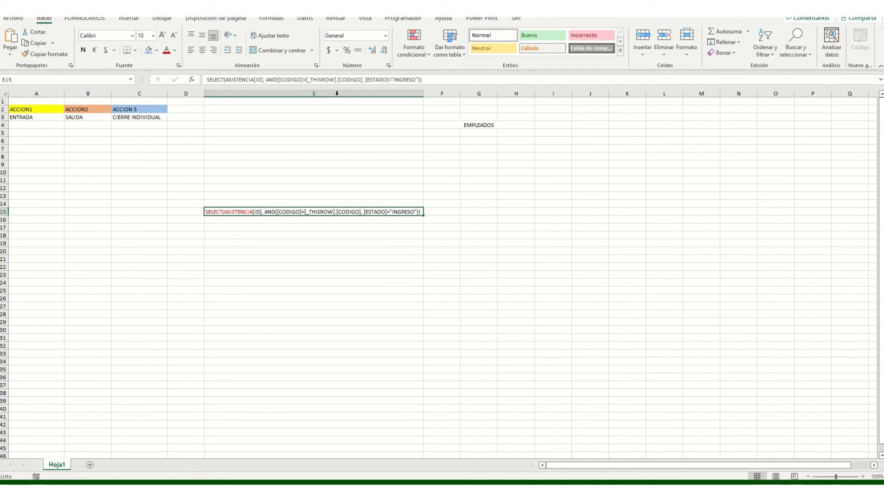
drag(338, 80, 254, 78)
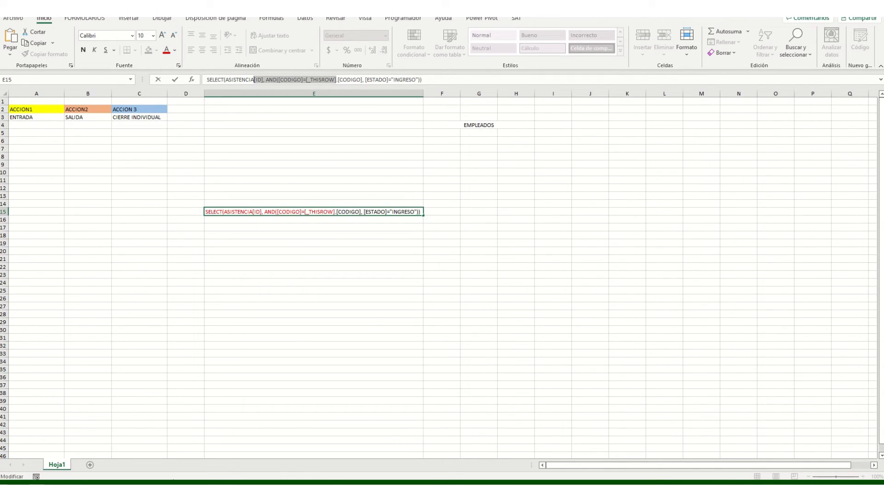
Step: Start a new paragraph at the end of the sticky note with "UNA VEZ SELECIONADO EL ESTADO QUE TENGA"
key(alt+Tab)
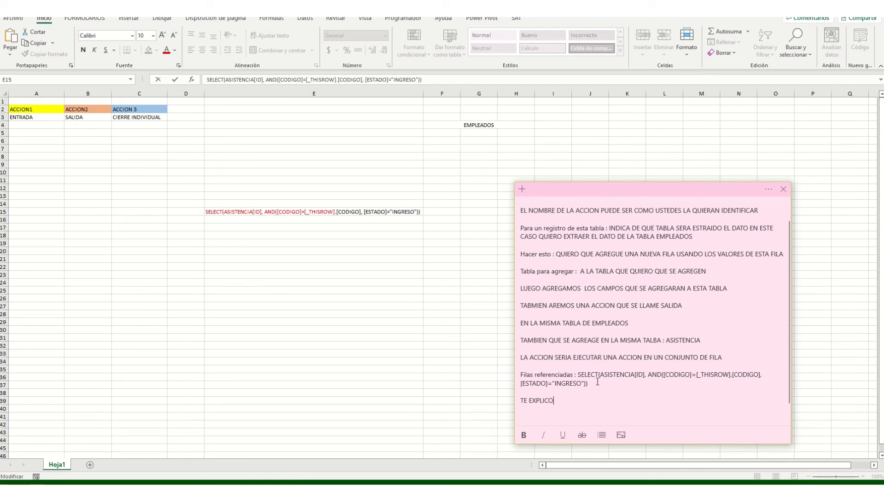
click(771, 416)
key(Return)
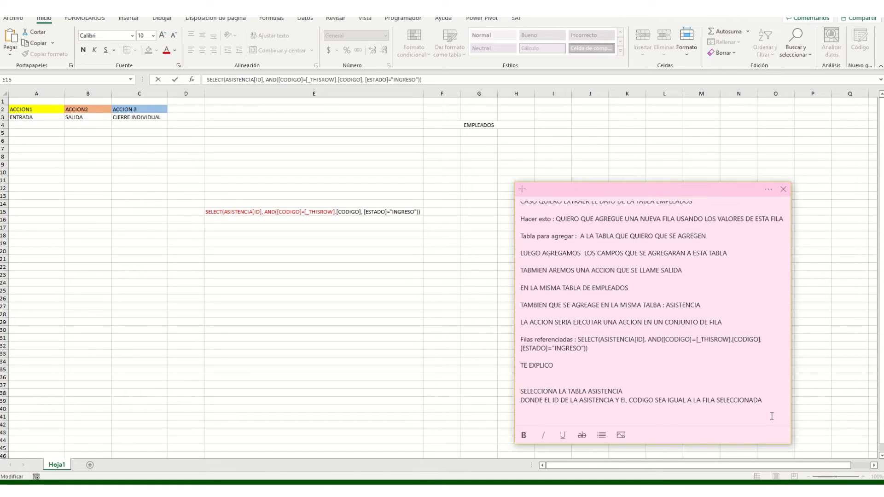
text(UNA VE)
text(Z SELE)
text(ICI)
text(CIO)
text(NADO)
text(EL ESTADO QUE TENGA)
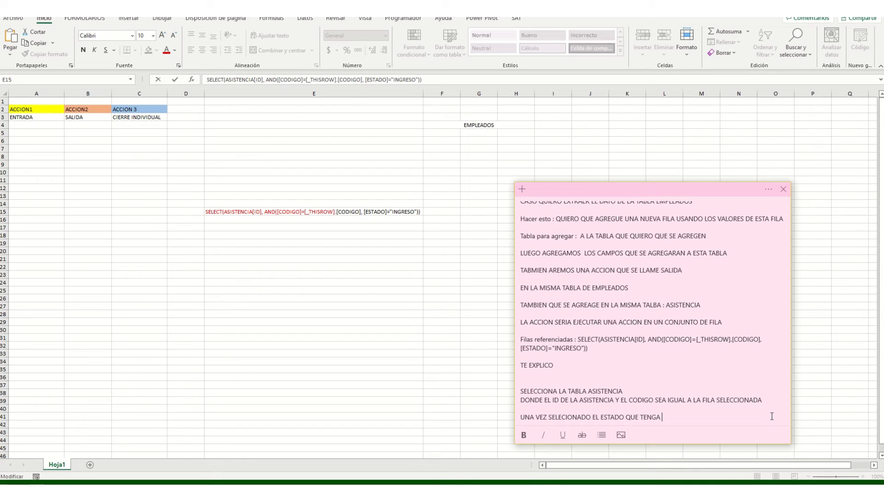
text( ME LO CAMBIE A INGRE)
key(BackSpace)
key(BackSpace)
key(BackSpace)
key(BackSpace)
key(BackSpace)
key(BackSpace)
key(BackSpace)
key(BackSpace)
key(BackSpace)
key(BackSpace)
key(BackSpace)
key(BackSpace)
key(BackSpace)
key(BackSpace)
key(BackSpace)
key(BackSpace)
key(BackSpace)
key(BackSpace)
key(BackSpace)
key(BackSpace)
Step: Complete the last note line after "EL ESTADO QUE TENGA" with "EL VALOR INGRESO ME LO CAMBIE" and highlight "ME LO CAMBIE"
text(E TENGA EL VALOR INGRESO ME LO CAMB)
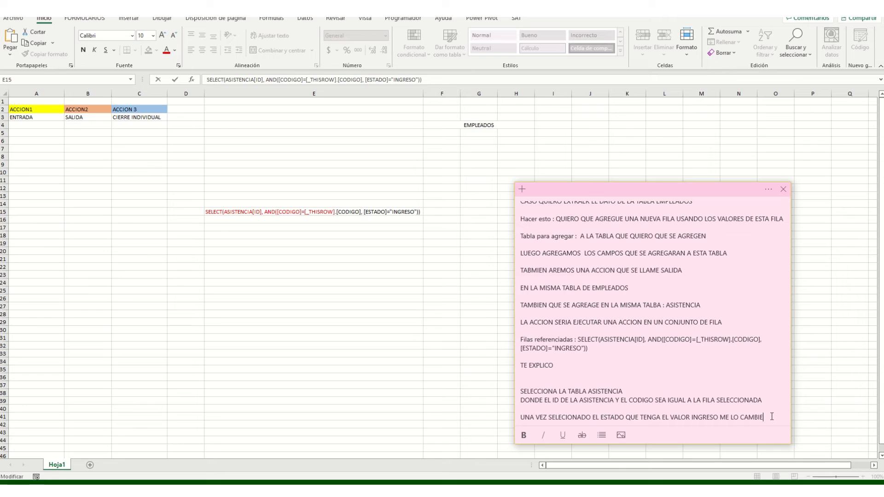
drag(772, 416, 719, 418)
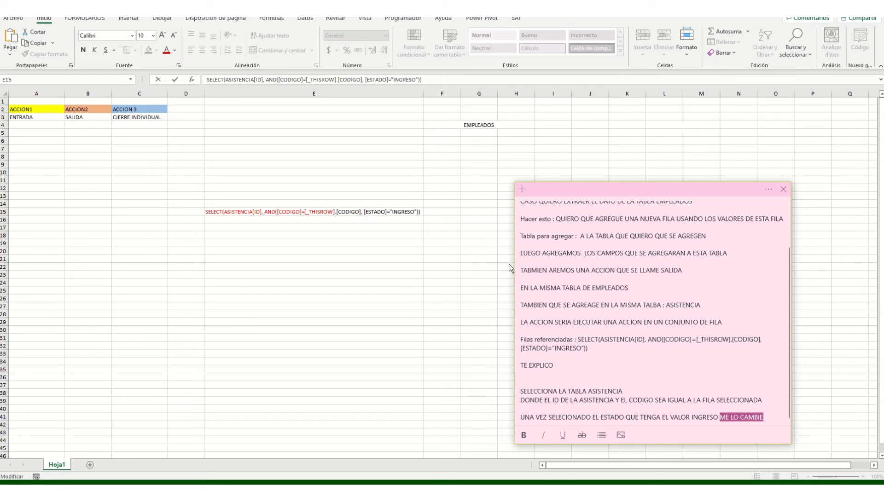
Step: Colour the remaining ".[CODIGO], [ESTADO]="INGRESO"))" part of the expression in Excel cell E15 red
click(408, 211)
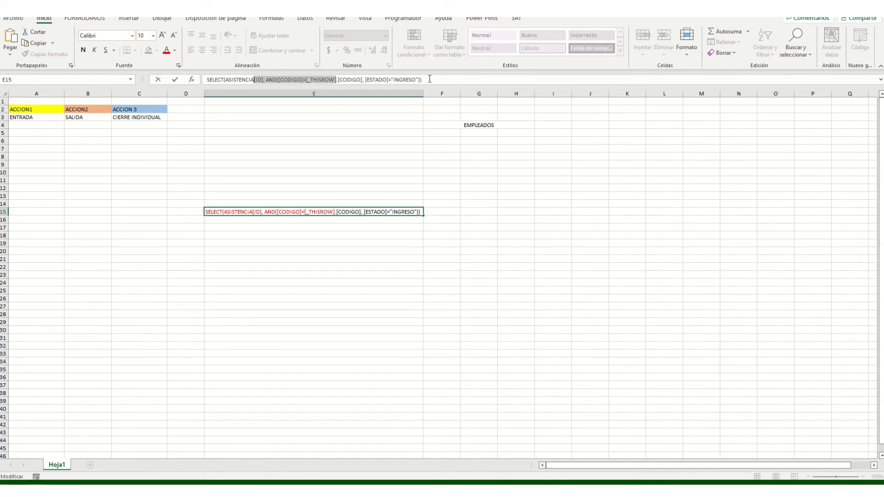
drag(430, 79, 334, 79)
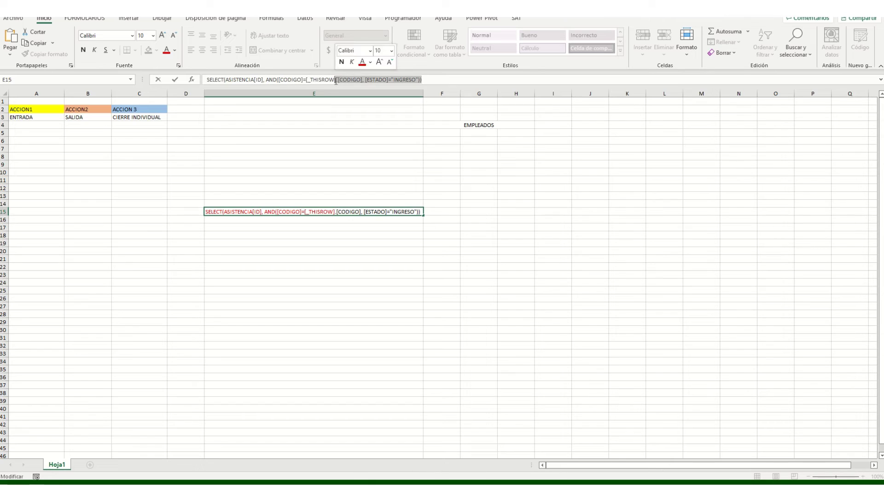
click(171, 53)
click(329, 283)
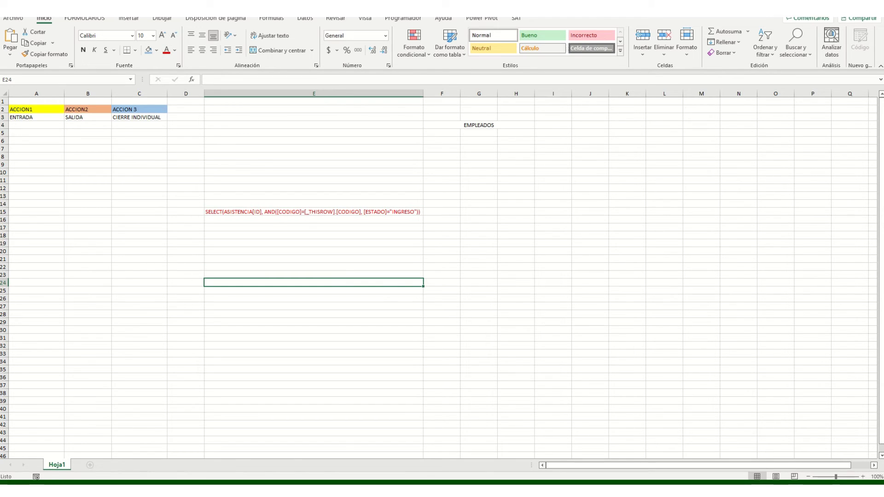
Step: Switch back to AppSheet and add the note line "PARA ESTO TAMBIEN AREMOS UNA ACCION QUE HARA EL CIERRE"
key(alt+Tab)
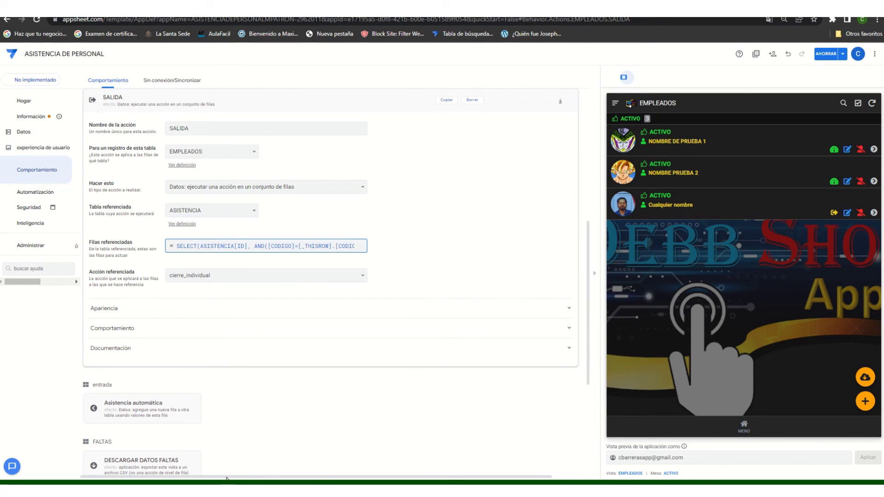
key(alt+Tab)
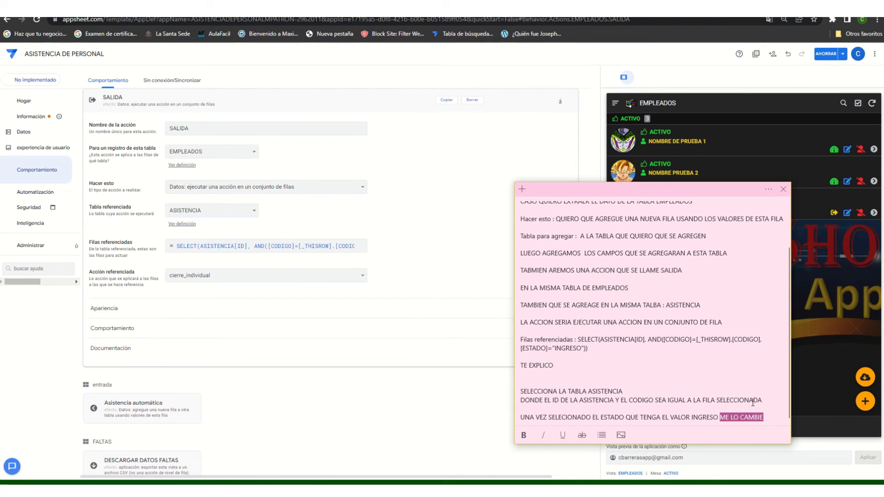
click(765, 417)
key(Return)
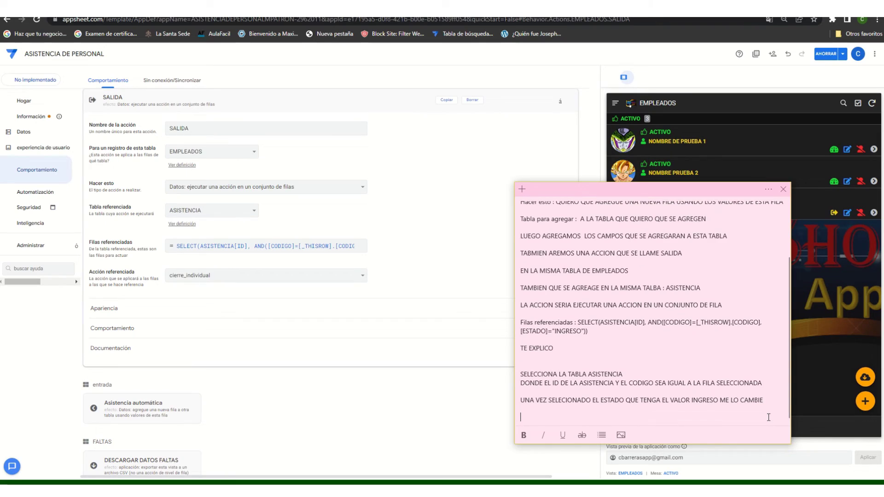
text(PARA ESTO TAMBIE)
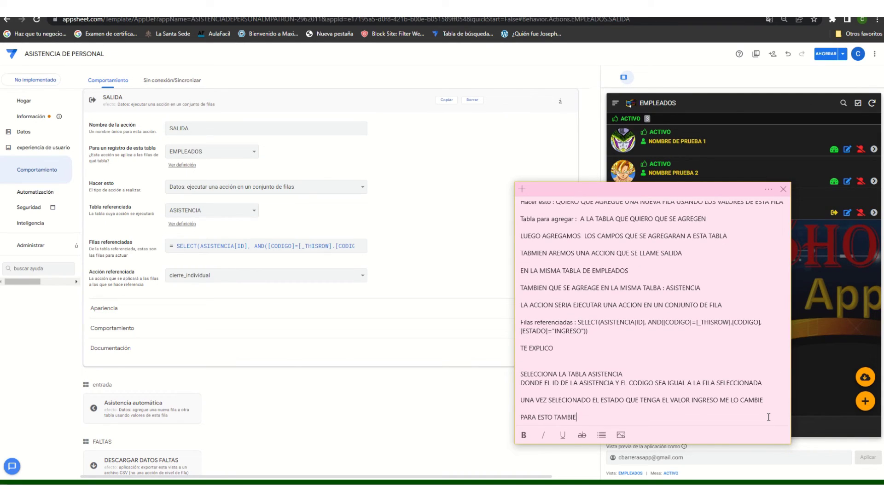
text(N AREMOS UNA ACCION QUE HARA )
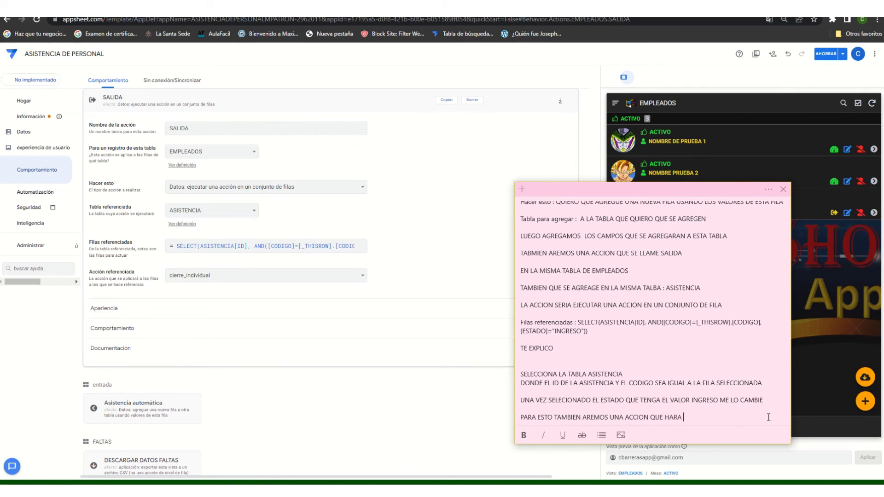
text(EL CIERRE)
Step: Add the note line "QUE SIGNIFICA QUE CERRARA LA ACCION DONDE DIGA INGRESO LO CAMBIE" and highlight it
key(Return)
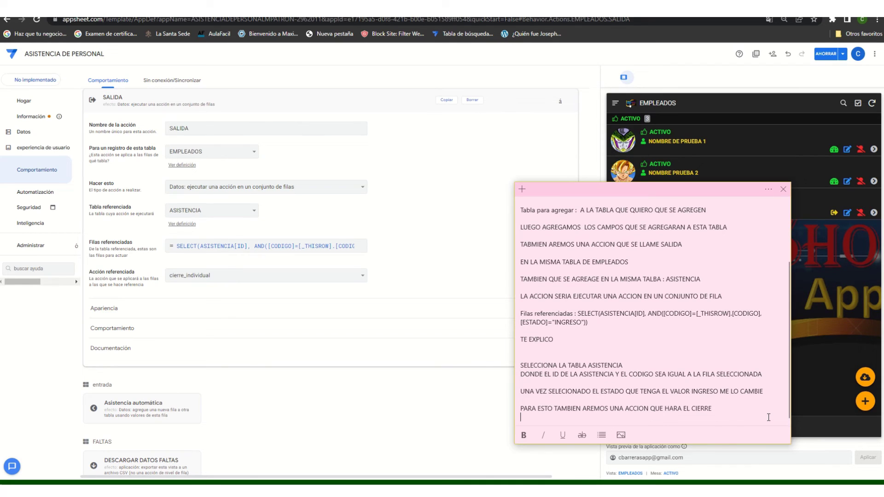
text(QUE SIGNIFICA )
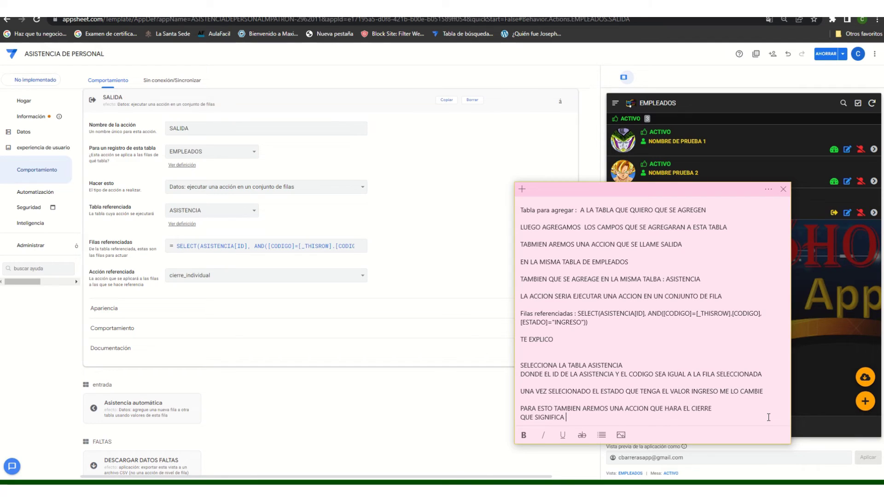
text(QUE CERRARA LA ACCION DONDE )
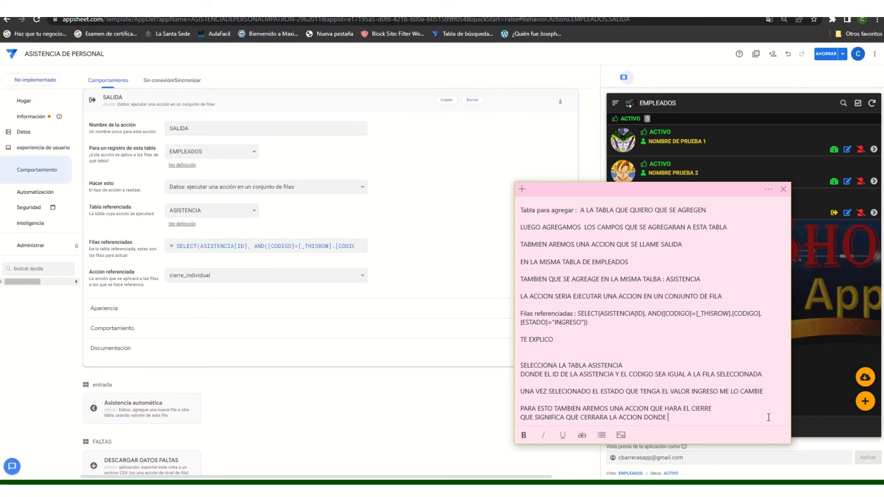
text(DIGA INGRESO LO CAMBIE)
drag(768, 417, 519, 417)
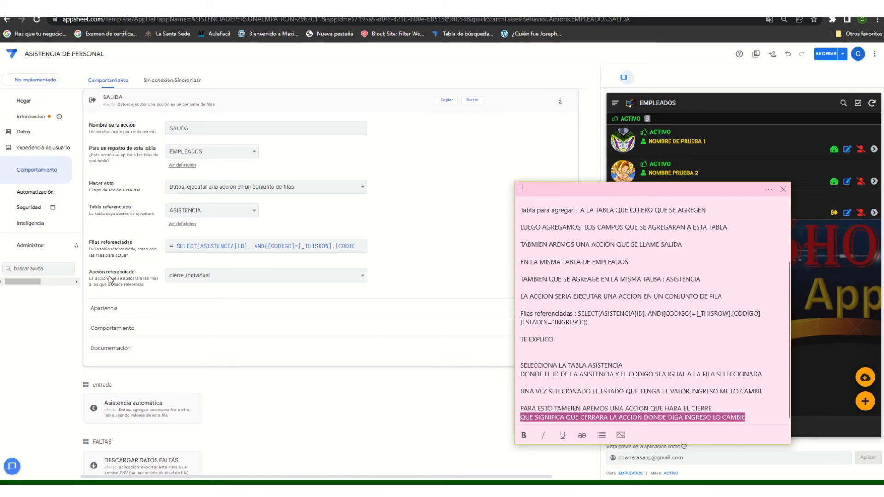
Step: Copy the "Acción referenciada" label from the SALIDA action and paste it as a new paragraph at the end of the sticky note
click(136, 276)
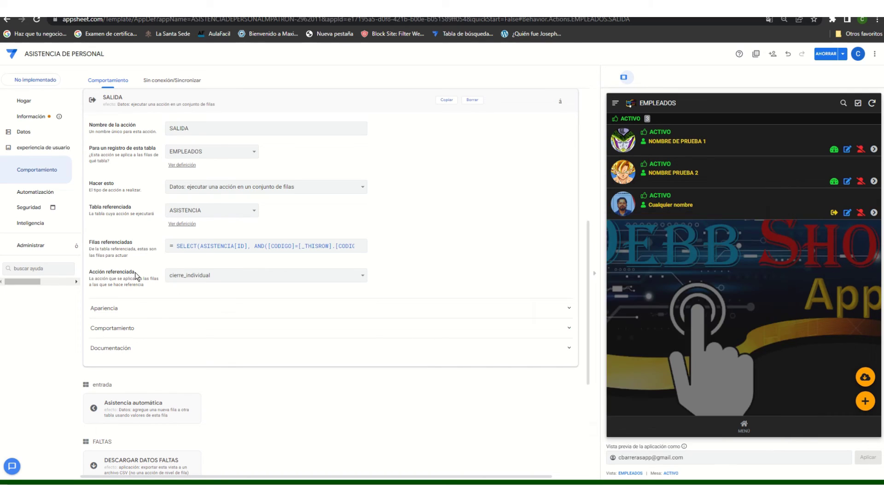
drag(136, 275, 90, 276)
key(ctrl+c)
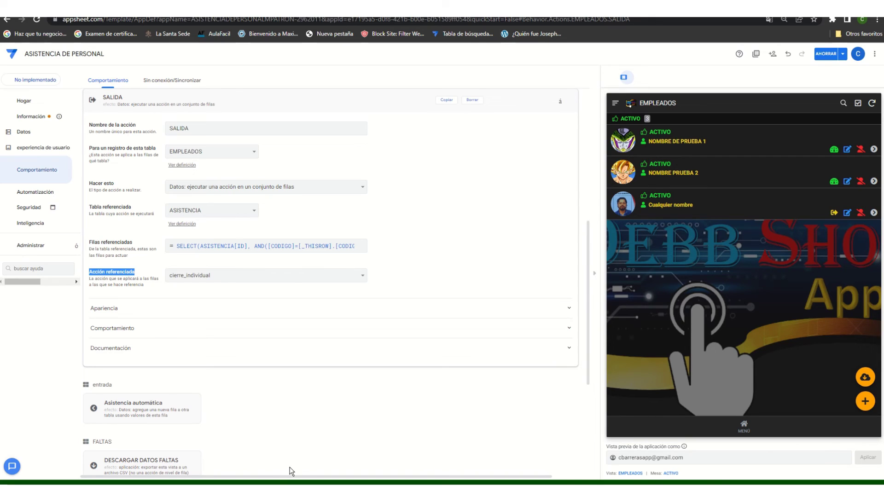
key(alt+Tab)
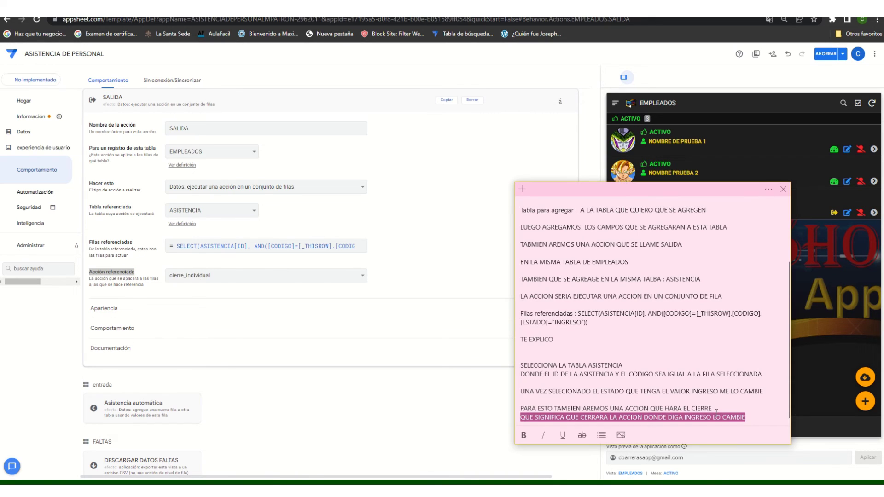
click(757, 416)
key(Return)
key(ctrl+v)
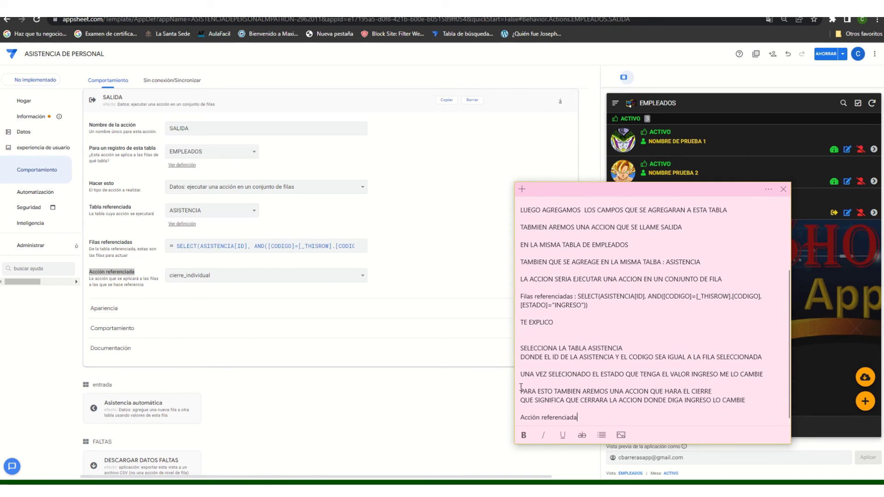
Step: Reopen the SALIDA action, check which action it references, and return to the sticky note
scroll(311, 309, up, 4)
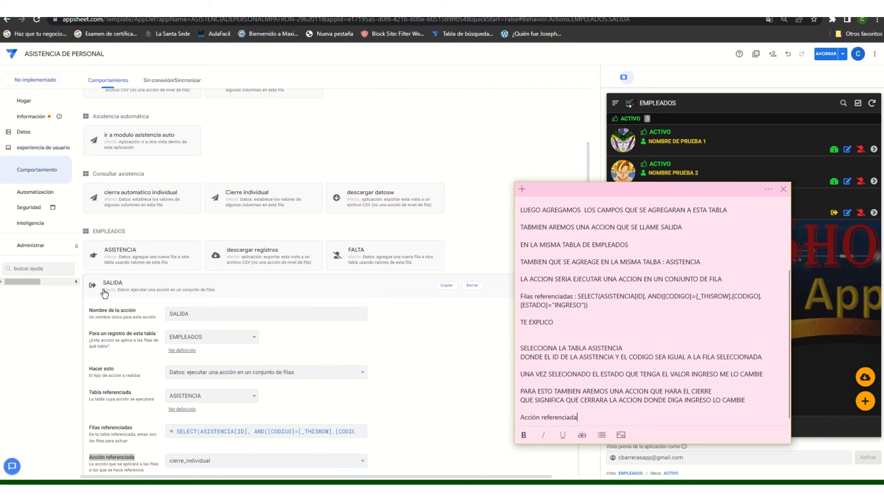
click(95, 289)
click(460, 272)
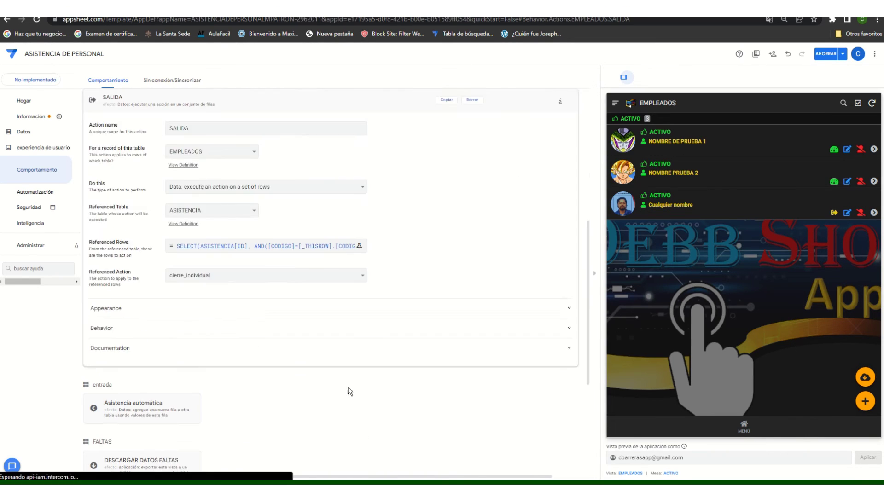
scroll(278, 356, down, 3)
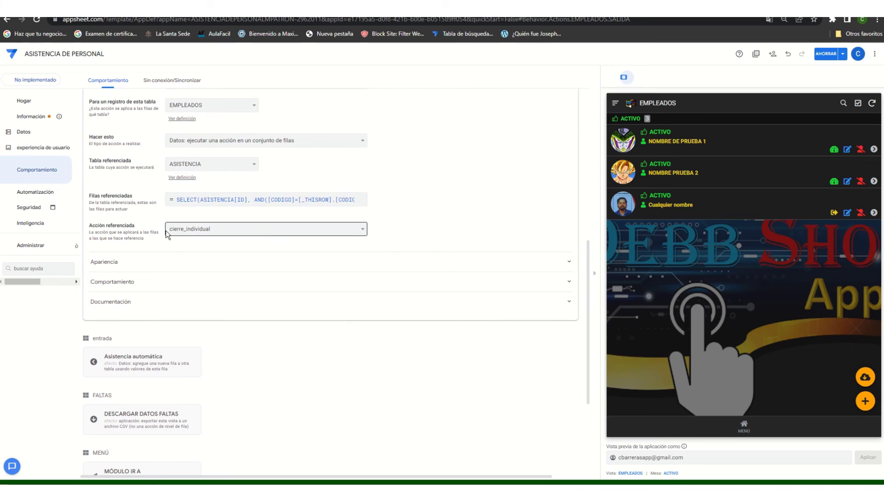
click(243, 489)
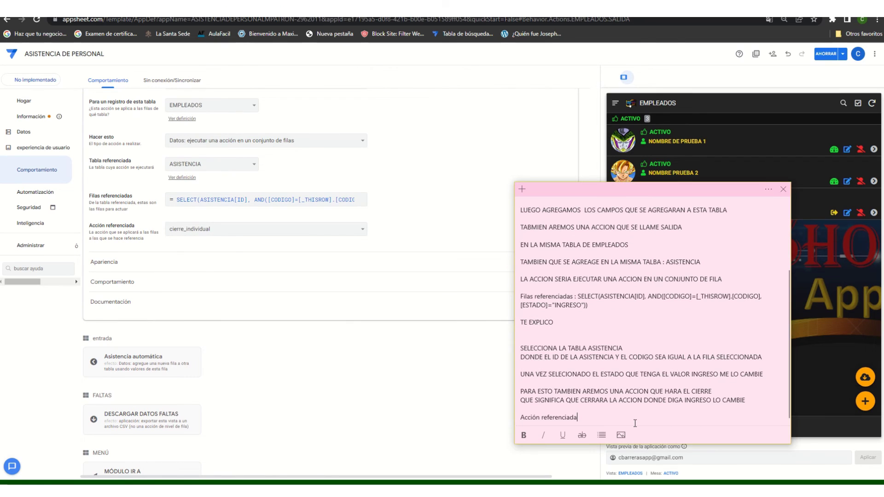
Step: Add the paragraph "en este caso la accion se llama : cierre_individual" below "Acción referenciada" in the note
key(Return)
key(Return)
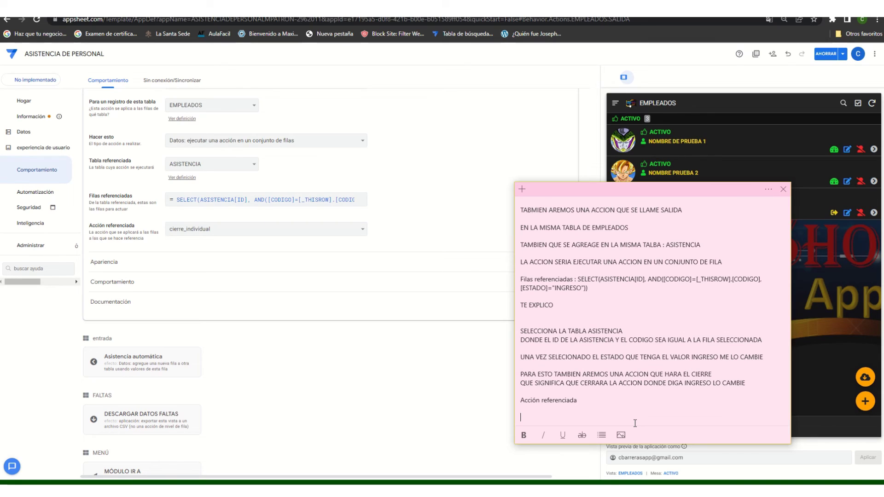
text(la)
key(BackSpace)
key(BackSpace)
text(en este caso la accion se llama : cierre_infividu)
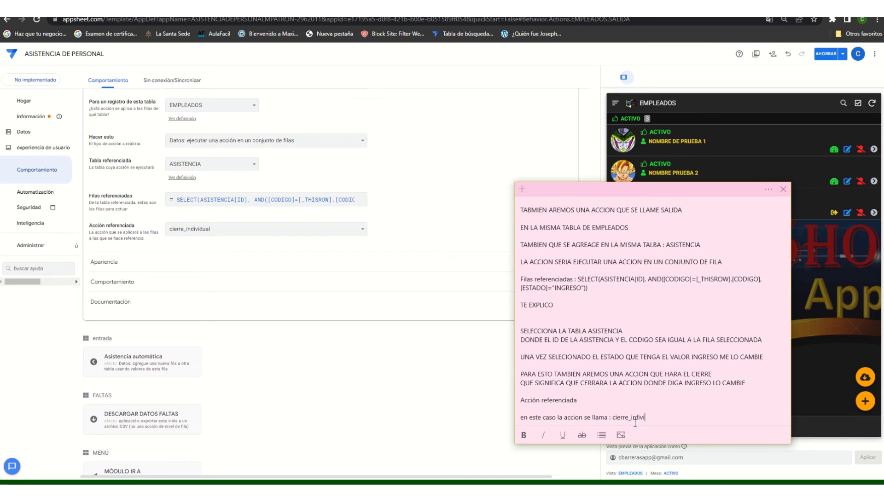
key(BackSpace)
key(BackSpace)
key(BackSpace)
key(BackSpace)
key(BackSpace)
text(vidual)
Step: Collapse the SALIDA action in AppSheet and add the note line "y esta en la tabla assitencia"
scroll(241, 256, up, 5)
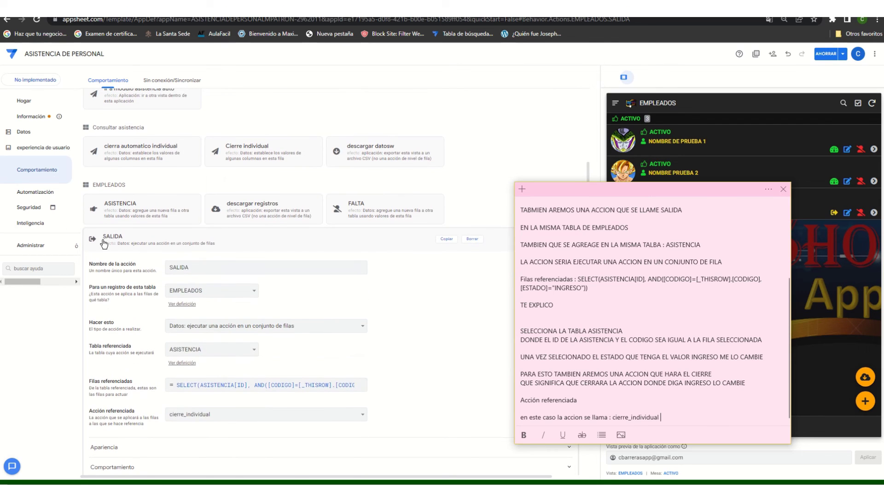
click(144, 237)
scroll(270, 232, up, 4)
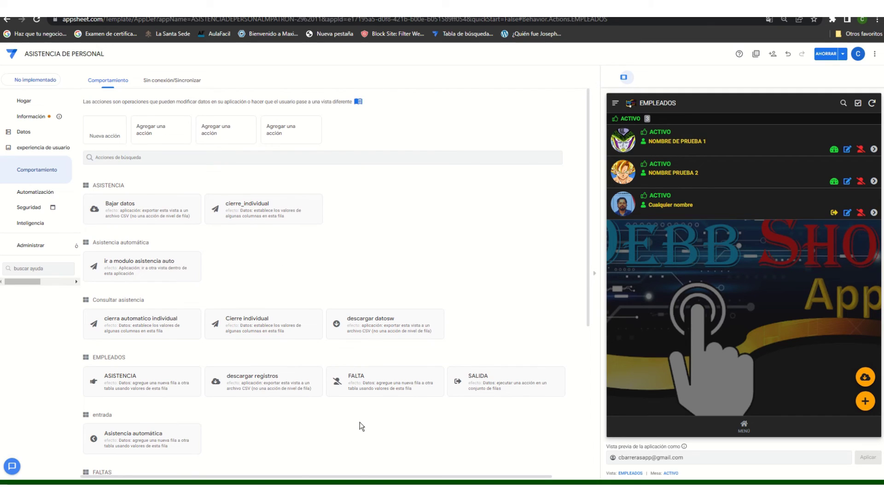
key(alt+Tab)
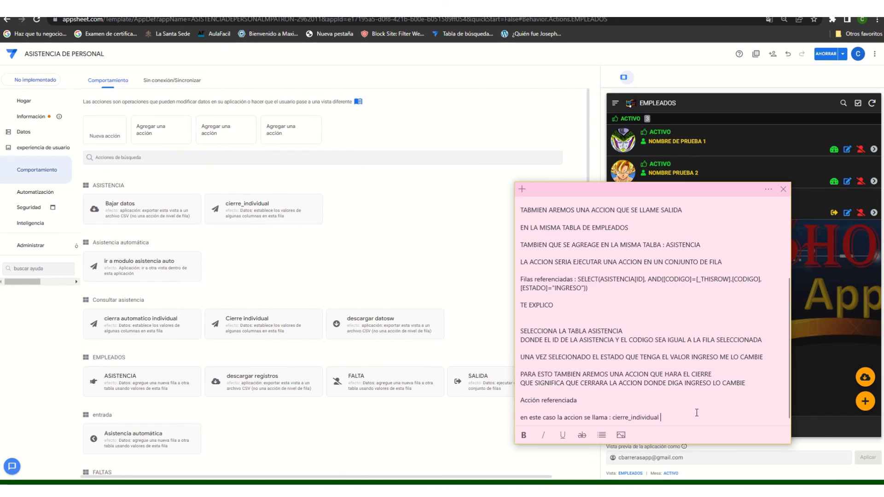
key(Return)
text(y esta )
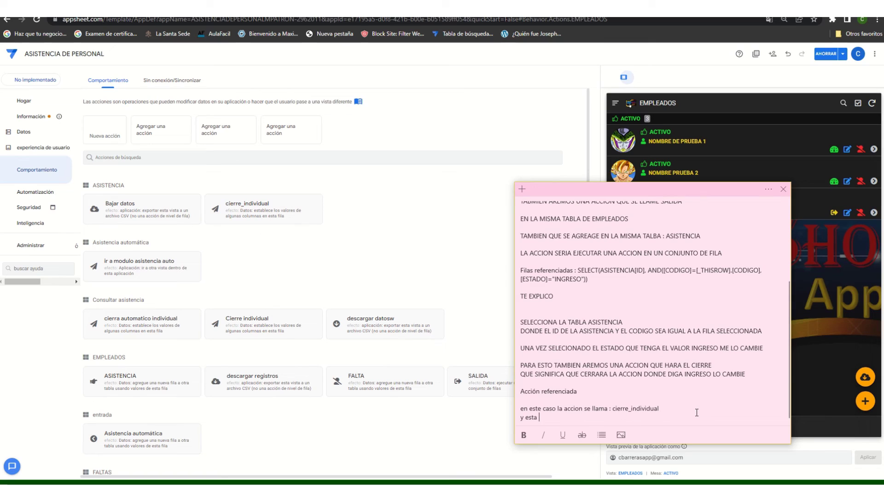
text(en la tabla assitencia)
Step: Open the cierre_individual action of the ASISTENCIA table and start a new paragraph at the end of the sticky note
click(239, 212)
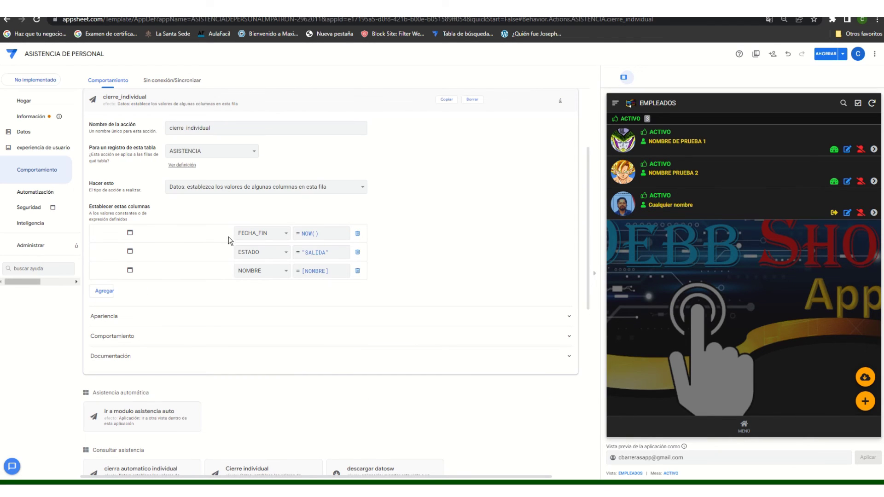
key(alt+Tab)
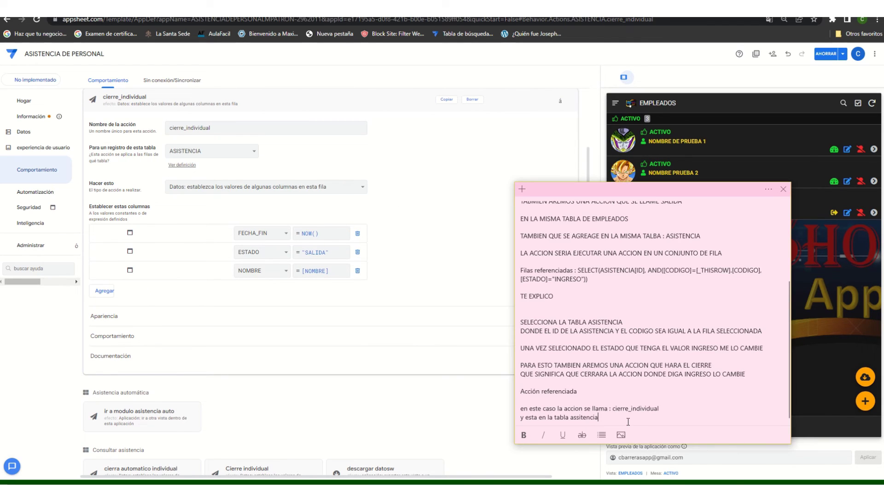
key(Return)
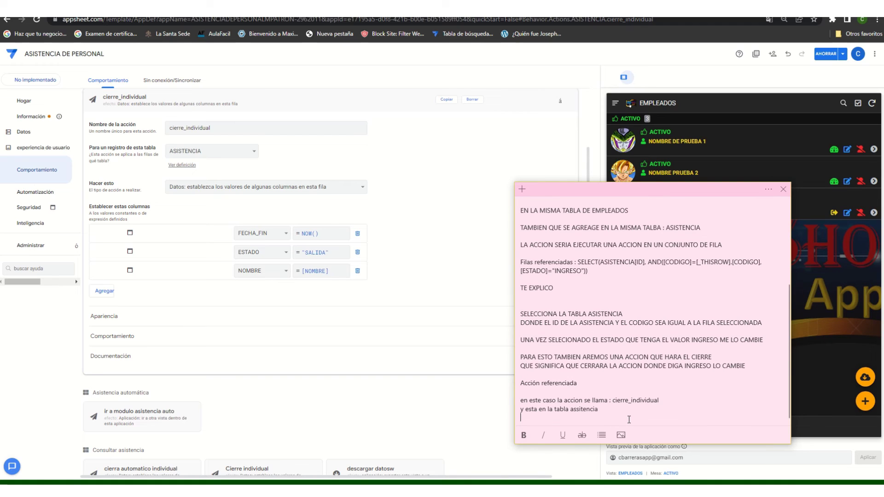
scroll(469, 226, up, 3)
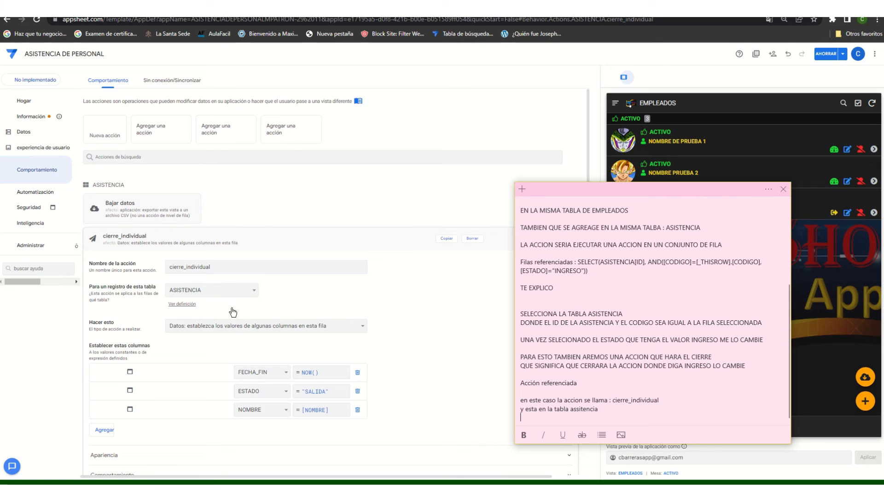
key(Return)
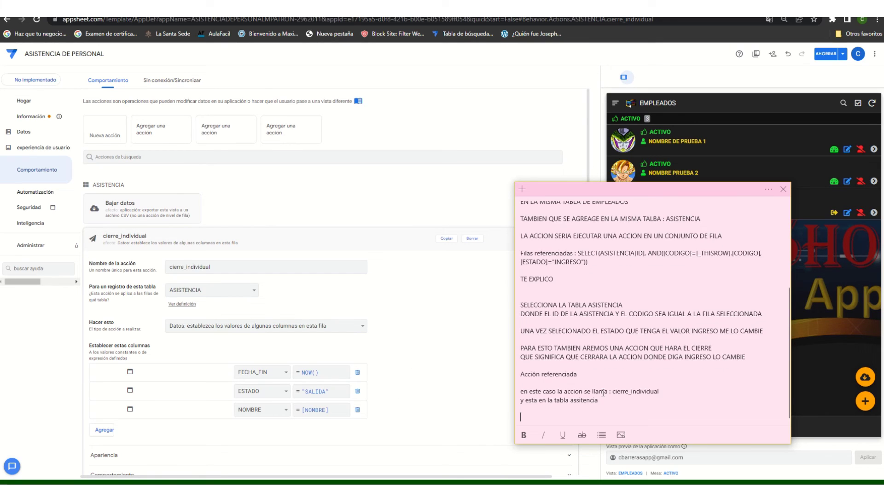
Step: Write "ES EXACTAMENTE COMO LA PRIMERA ACCION PERO SOLO" in the new paragraph of the note
text(es es)
key(BackSpace)
key(BackSpace)
key(BackSpace)
key(BackSpace)
key(BackSpace)
text(ES EXACTAMENTE)
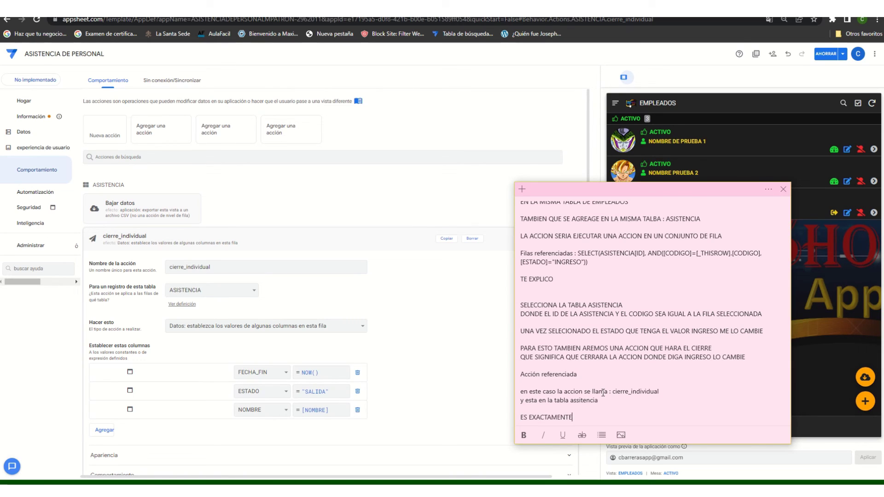
text( COMO LA PRIMERA ACCION PERO SOLO)
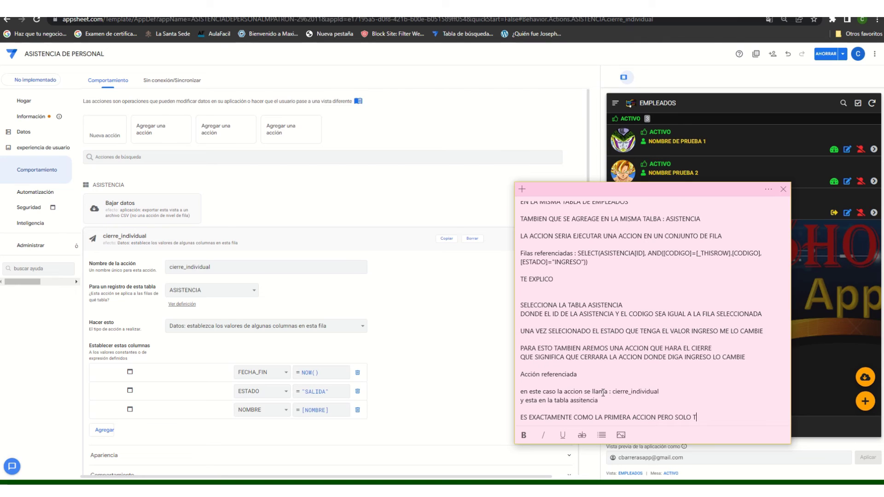
Step: Complete the last note sentence with "UTILZAREMOS LOS CAMPOS QUE CAMBIAREMOS"
text( UTILZAREMOS LOS CAMBPO)
key(BackSpace)
key(BackSpace)
key(BackSpace)
text(POS QUE )
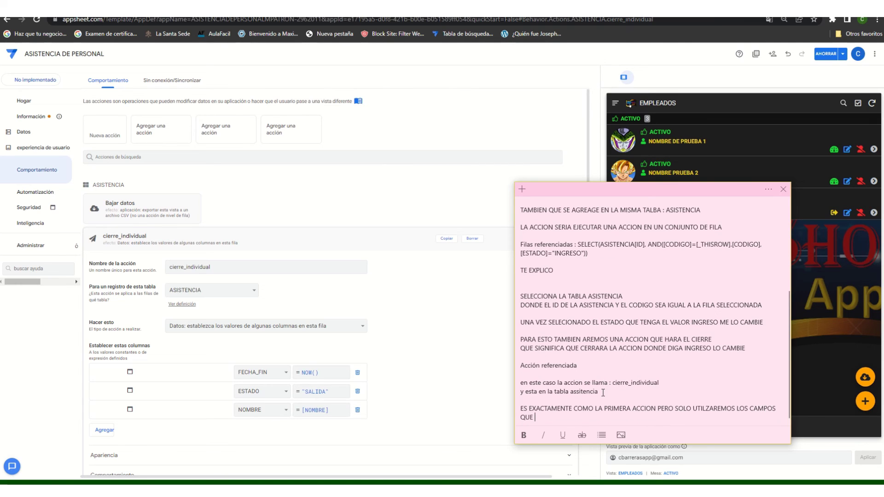
text(CAM)
key(BackSpace)
key(BackSpace)
key(BackSpace)
text(CAMBIAREMOS)
Step: Switch to the ASISTENCIA sheet in Google Sheets and point out the FECHA_FIN, ESTADO and NOMBRE column headers
click(252, 9)
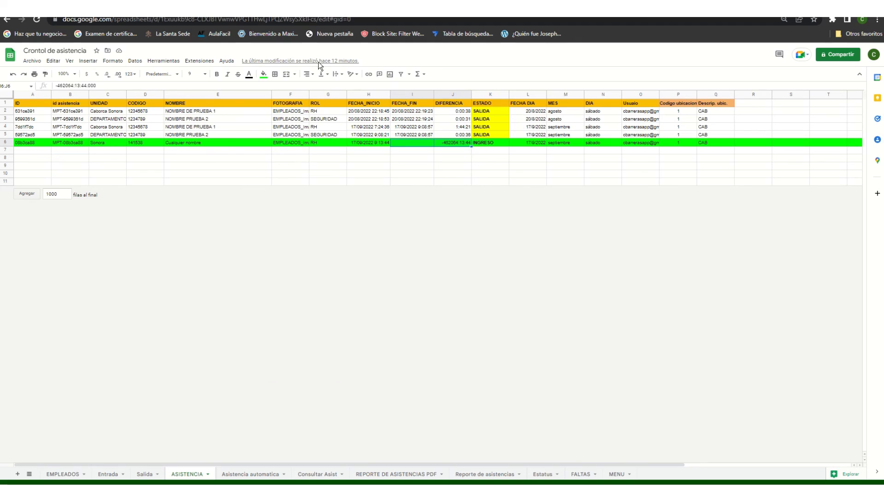
click(403, 107)
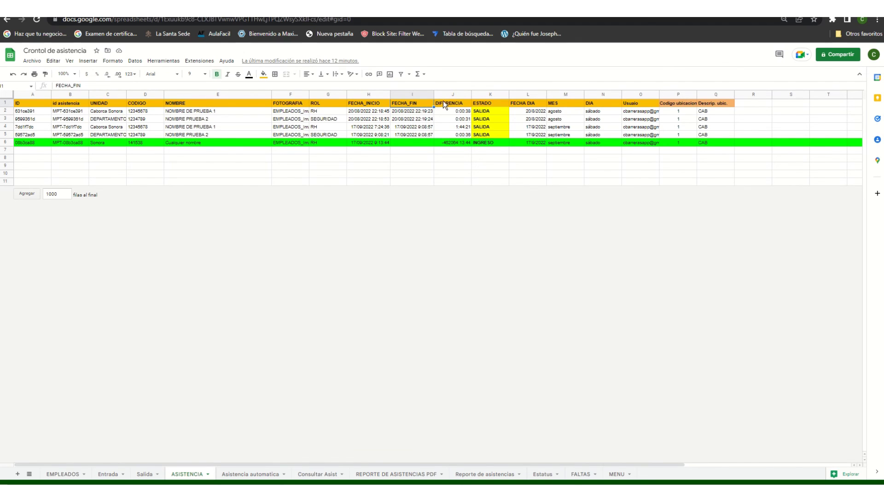
click(444, 104)
click(405, 104)
click(489, 104)
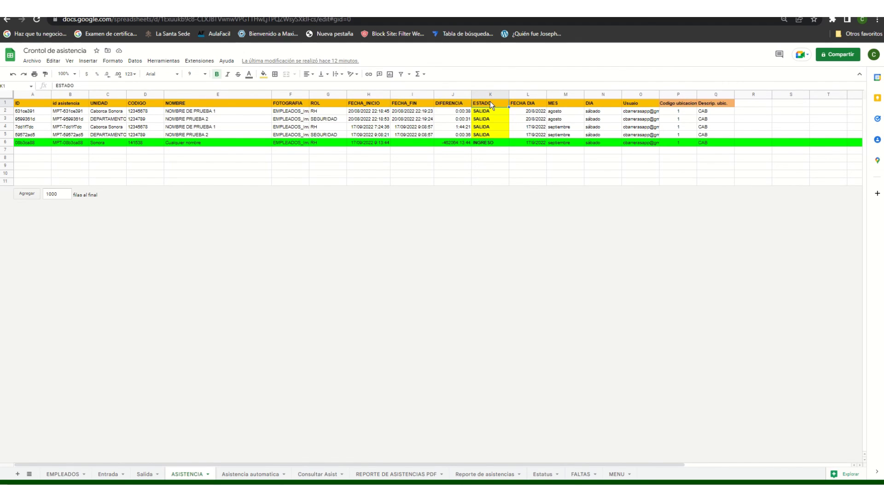
click(205, 105)
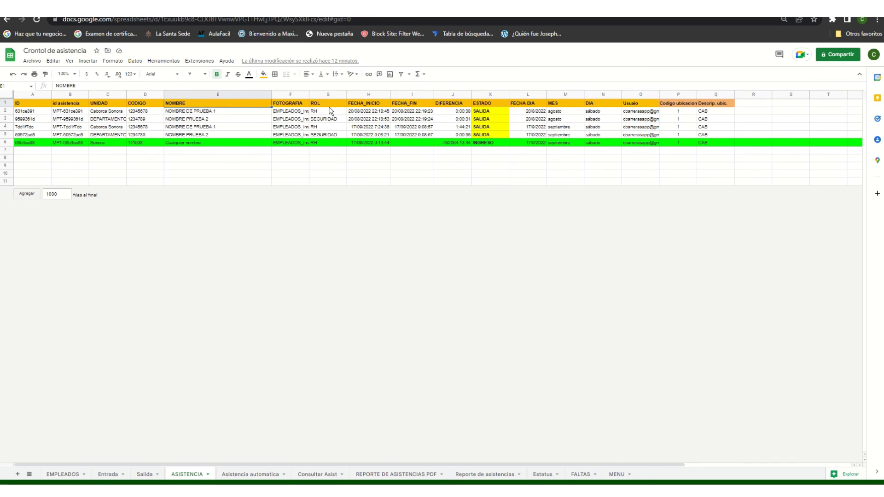
click(400, 104)
click(493, 107)
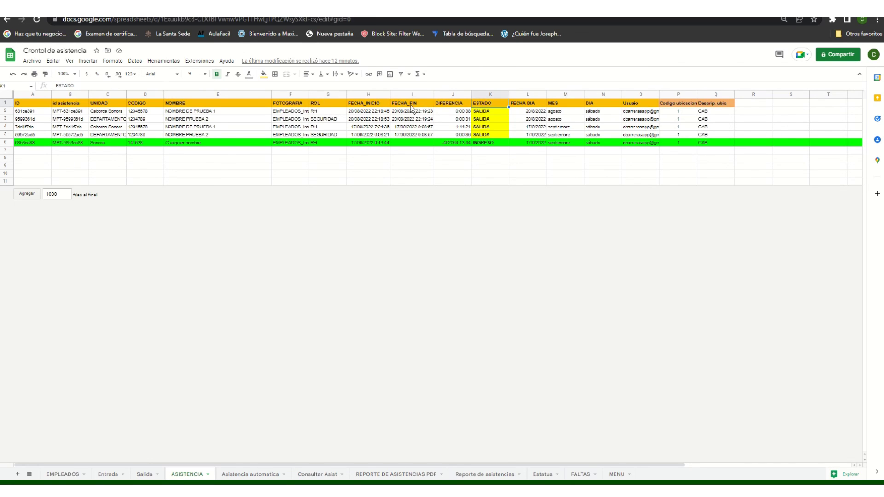
Step: Select the FECHA_FIN, ESTADO and NOMBRE header cells together and change their fill colour
click(411, 107)
click(484, 106)
ctrl+click(184, 104)
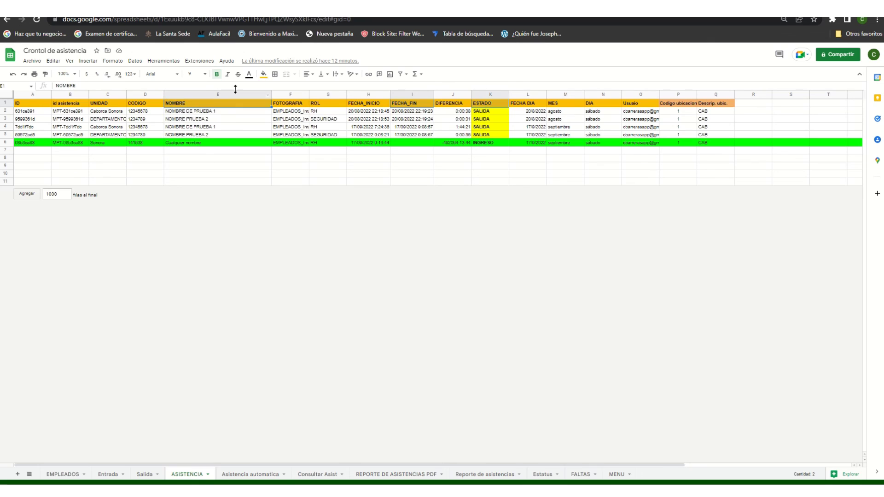
click(263, 73)
click(304, 140)
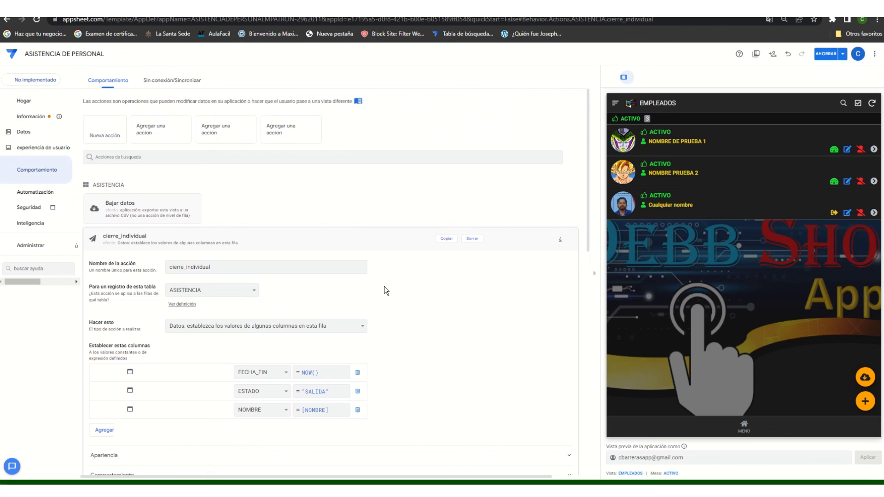
Step: Switch to the note and add the line "EL NOMBRE ES NECESARIO PARA QUE HAGA LA REFERENCIA"
scroll(444, 349, down, 2)
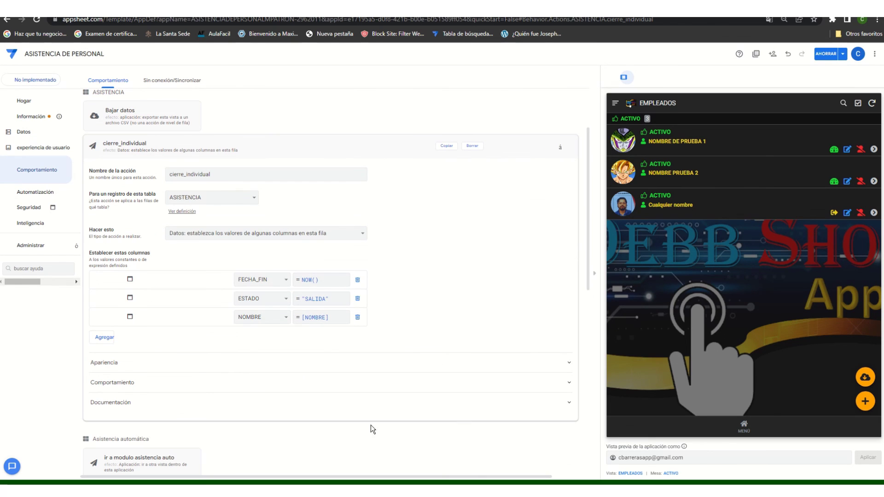
key(alt+Tab)
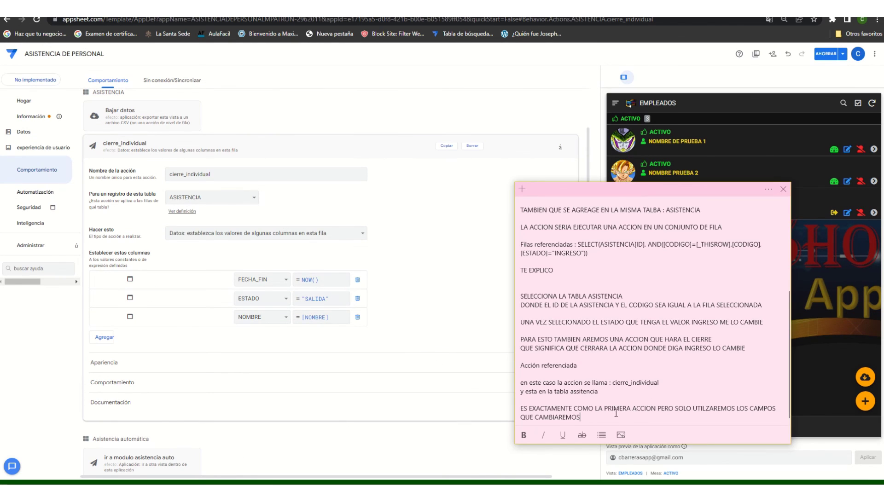
key(Return)
text(EL NOMBR)
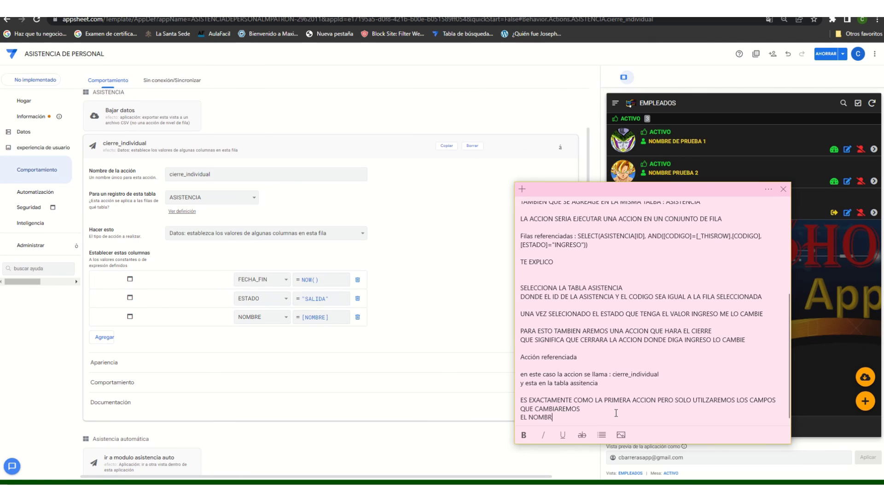
text(E ES NECESARIO PARA Q)
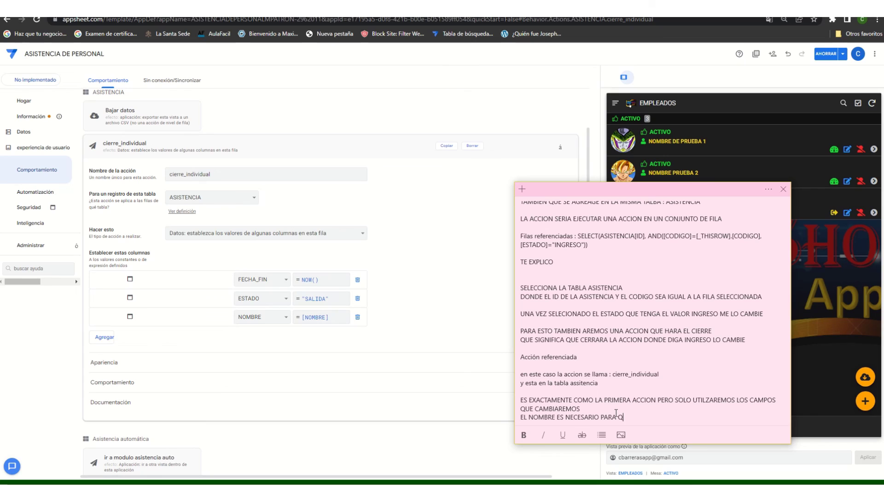
text(UE HAGA LA REFERENCIA)
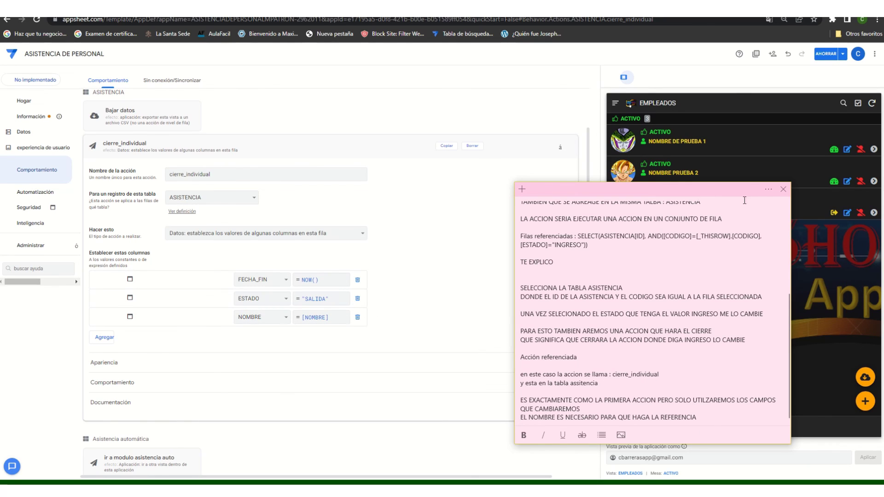
key(Return)
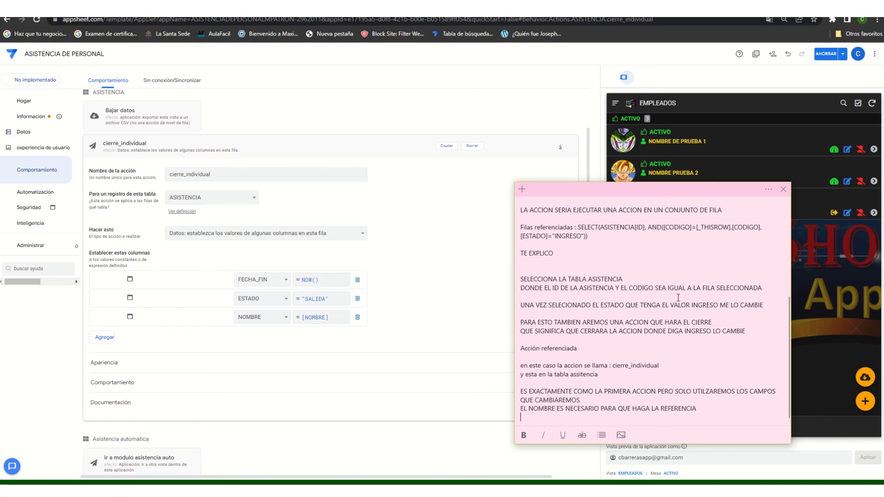
Step: Collapse the cierre_individual action, run SALIDA on the third employee in the AppSheet preview, and check the ASISTENCIA sheet in Google Sheets
click(130, 144)
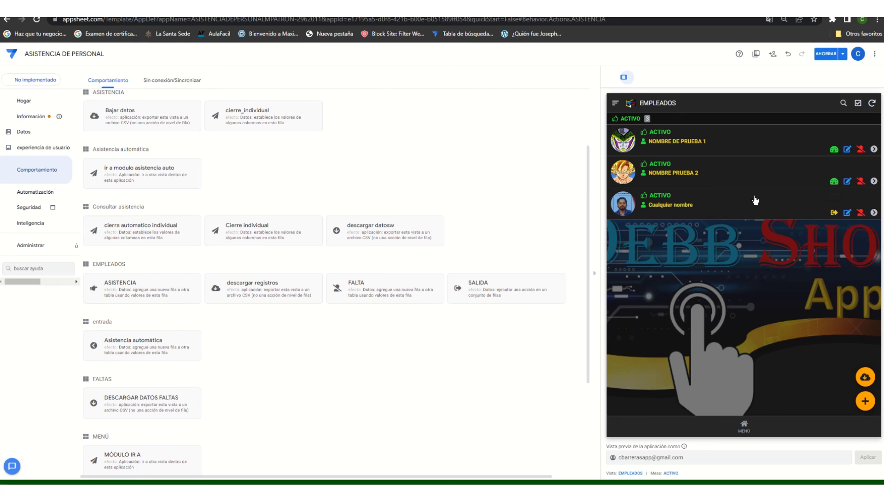
click(833, 213)
key(ctrl+Tab)
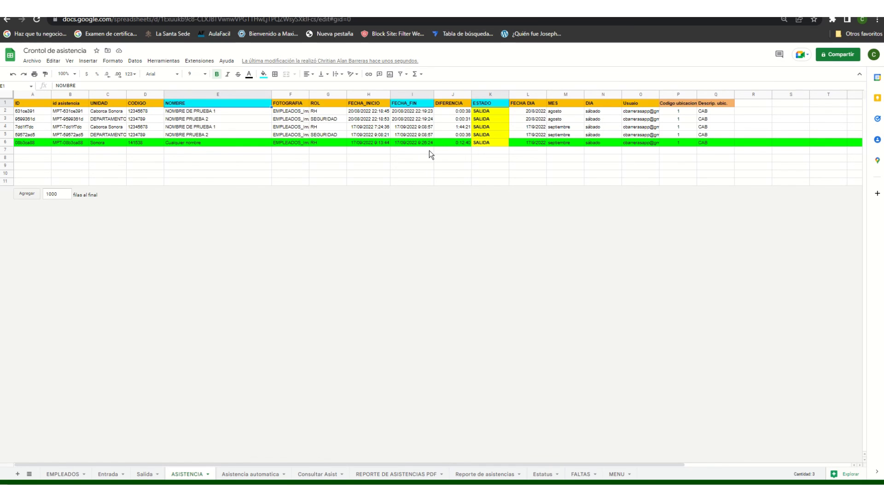
Step: Run the ASISTENCIA action on all three employees in the AppSheet preview and inspect their new ESTADO cells in the ASISTENCIA sheet
key(ctrl+Tab)
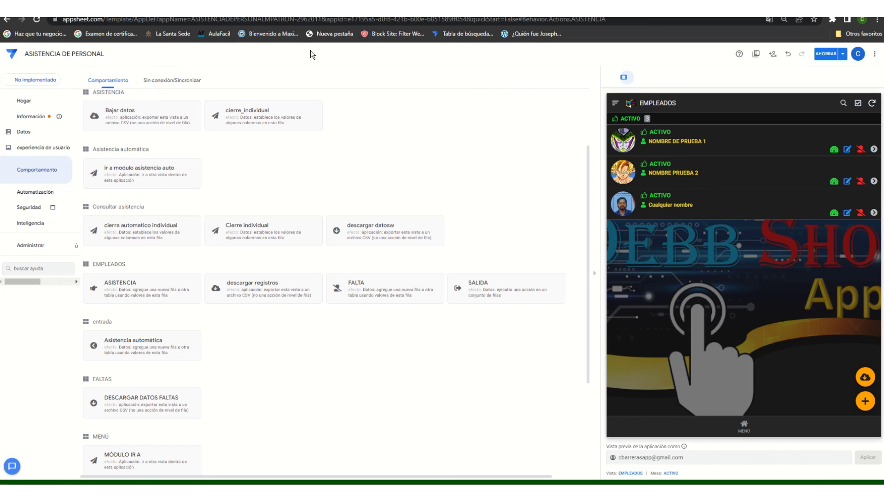
click(834, 150)
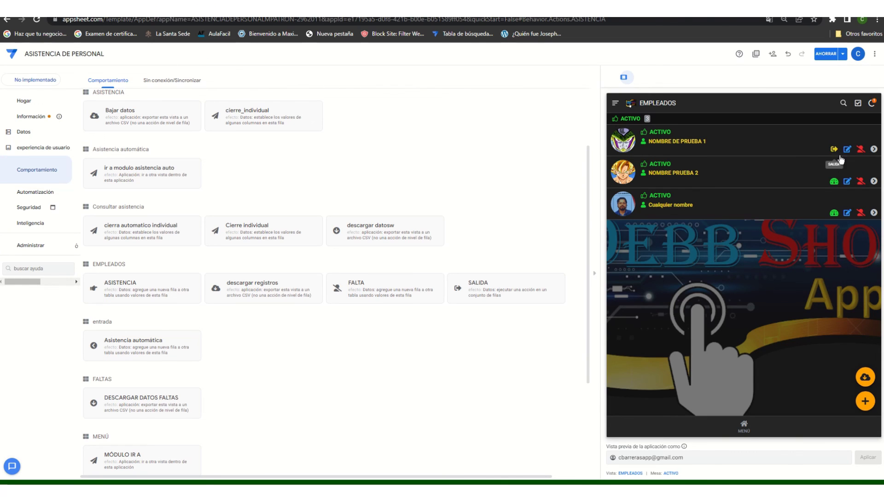
click(834, 182)
click(833, 212)
key(ctrl+Tab)
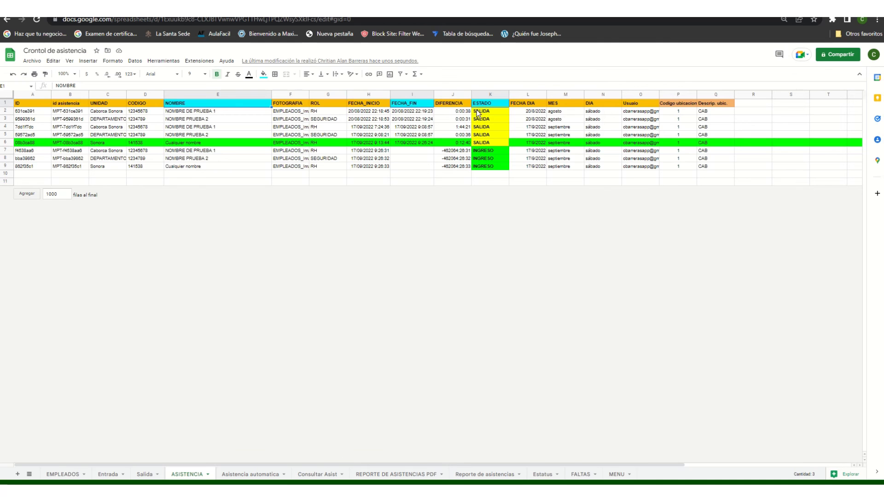
click(478, 159)
click(480, 166)
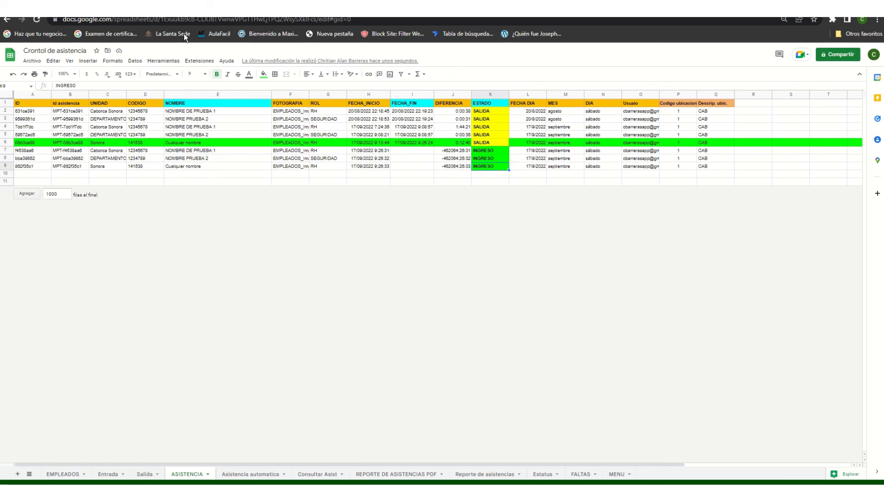
Step: Run the SALIDA action on all three employees in the AppSheet preview and check their rows in the ASISTENCIA sheet
key(ctrl+Tab)
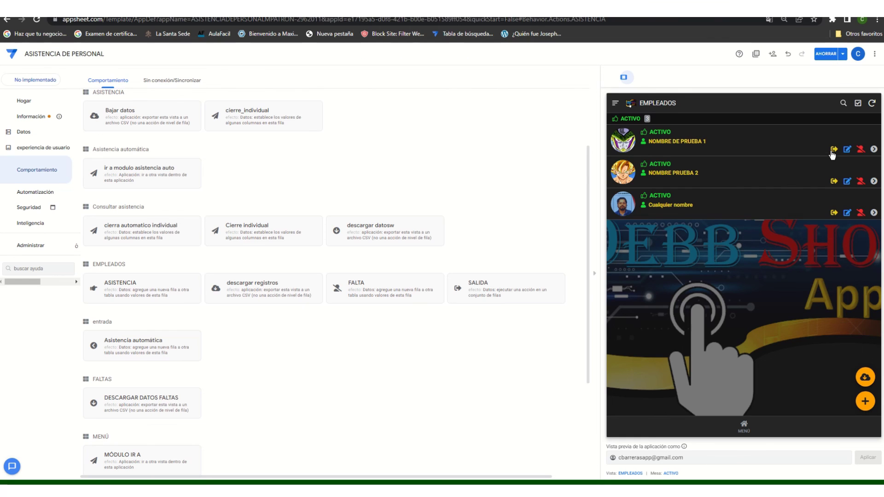
click(833, 181)
click(833, 212)
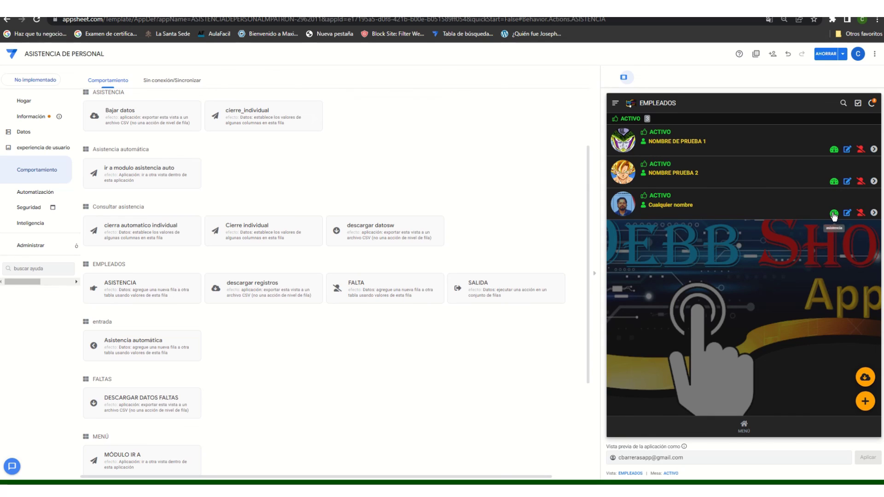
key(ctrl+Tab)
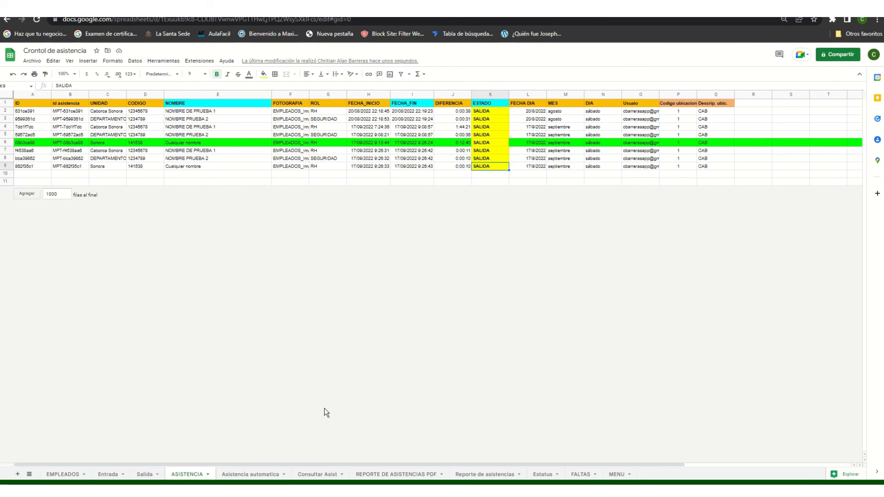
Step: Add a closing paragraph to the note: "ASI ES COMO FUNCIONA MANUALMENTE ESPERO TE HAYA ATUDADO TE PONDRE LA FORMULA EN LA DESCRIPCION"
key(alt+Tab)
key(alt+Tab)
key(alt+Tab)
key(Tab)
key(Return)
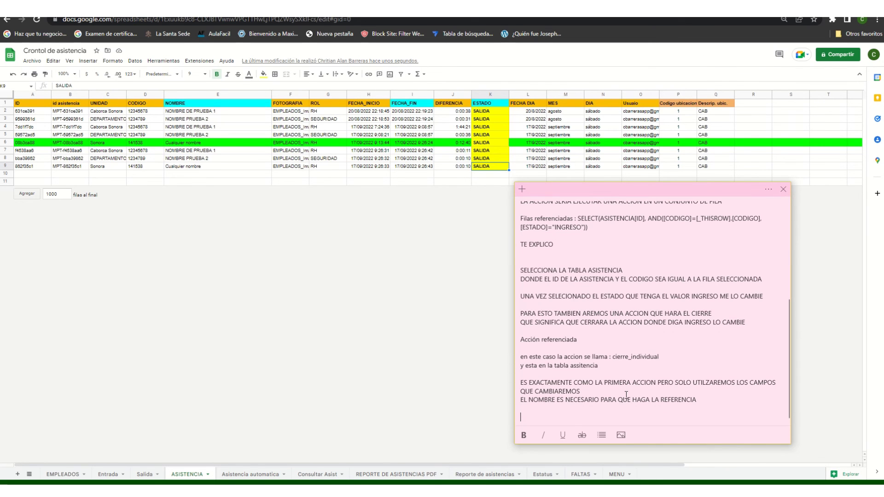
text(ASI ES COMO FUNCIONA MANUAL ME)
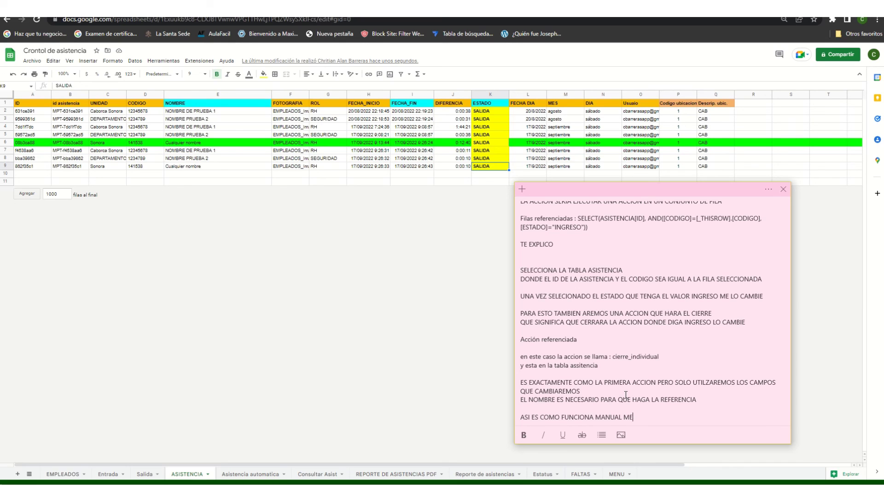
text(NLMENTE ESPERO TE HAYA ATUDADO TE)
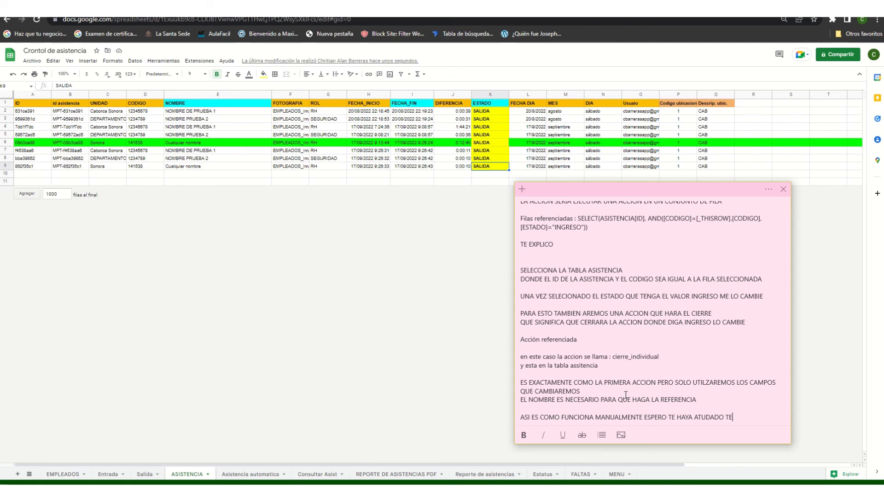
text(NNDRE LA FORMU)
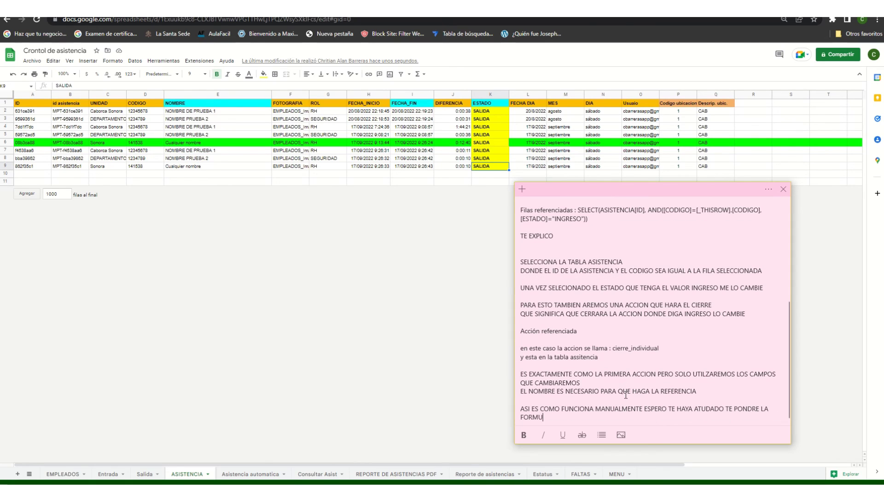
text(LA EN LA DESCRIPCION)
mouse_move(391, 21)
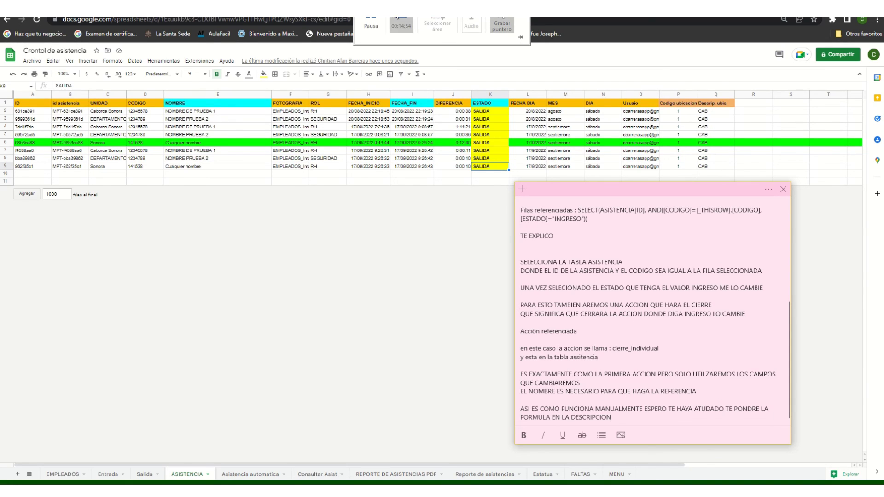